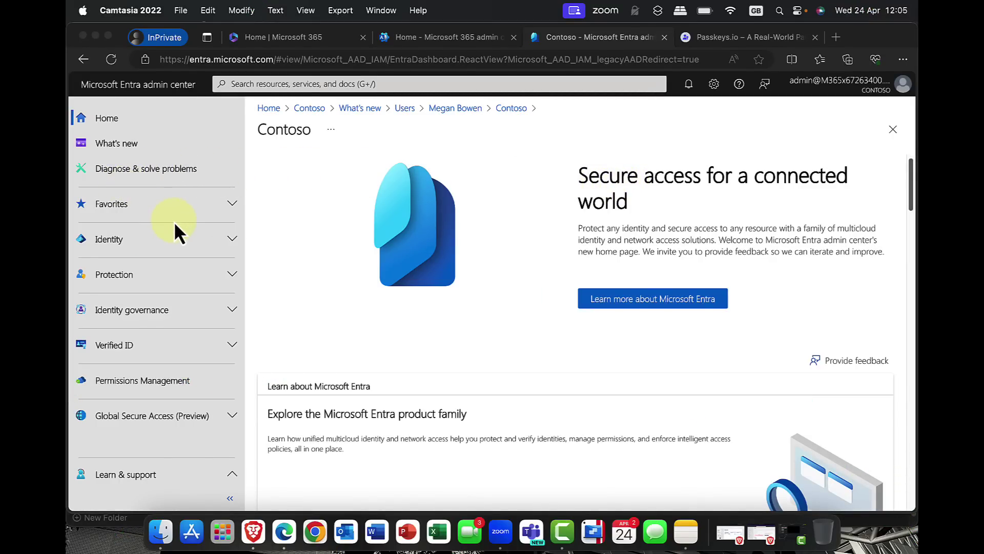
Step: Open the first user's profile from Identity > Users > All users
left_click(226, 252)
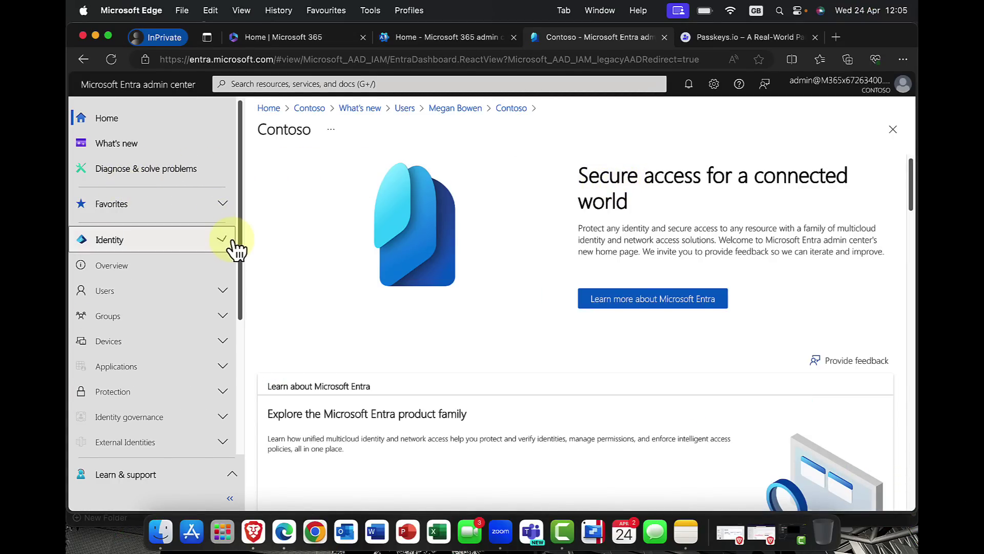
left_click(160, 293)
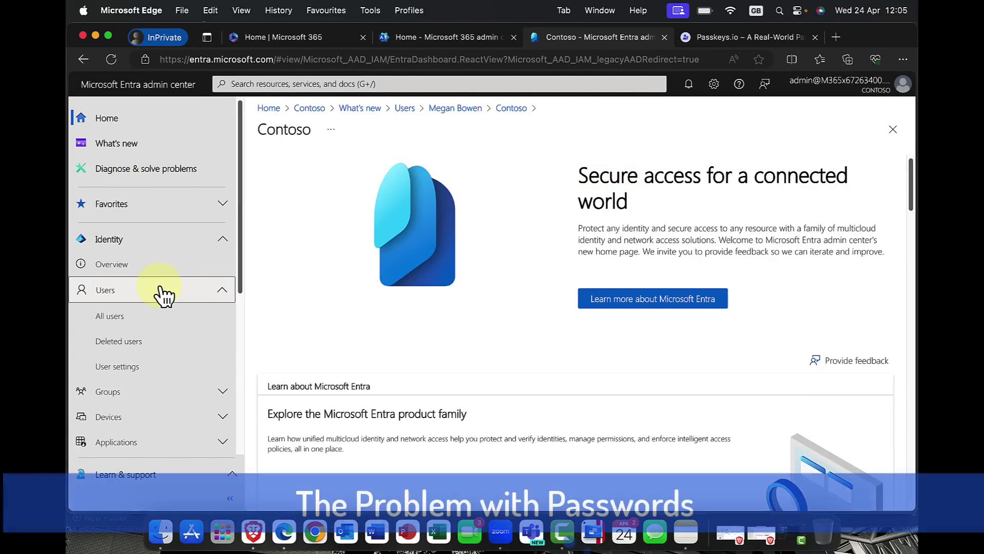
left_click(127, 319)
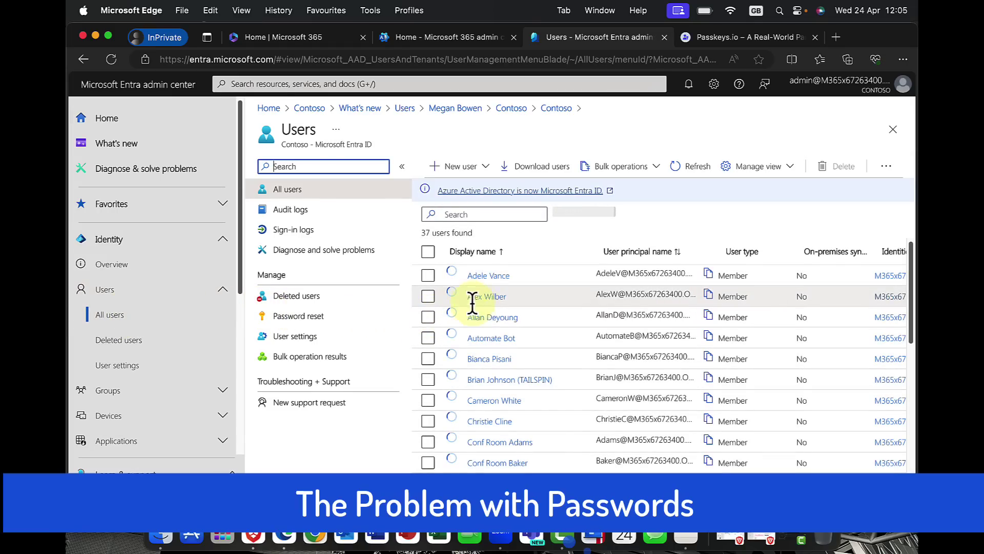
left_click(493, 278)
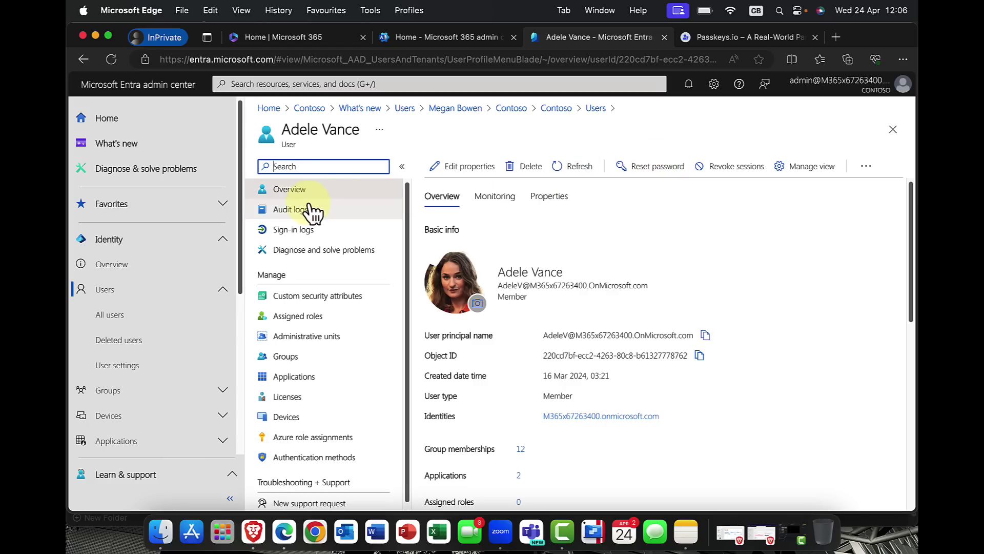
Step: Go to the Multifactor authentication getting-started page under Protection
left_click(230, 290)
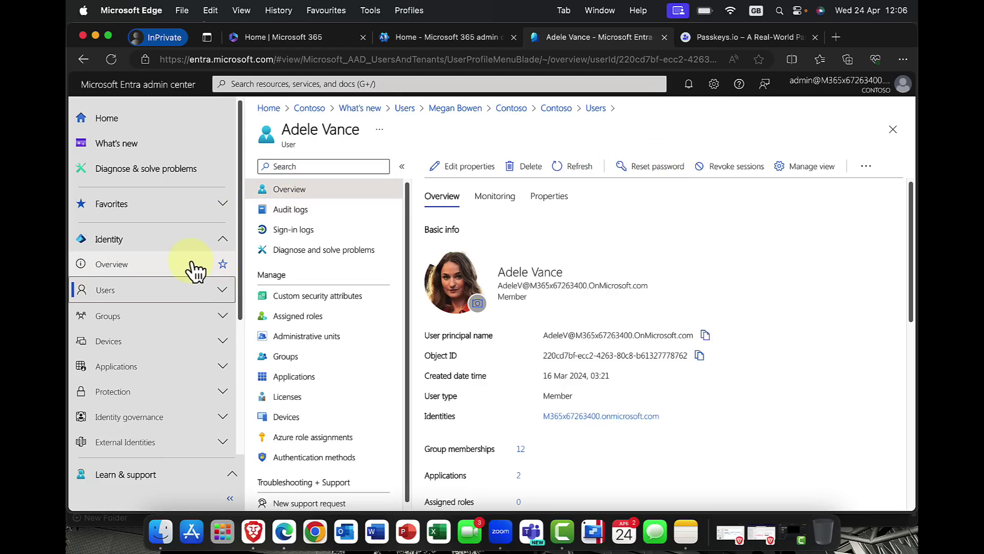
scroll(198, 269, "down", 3)
scroll(199, 270, "down", 1)
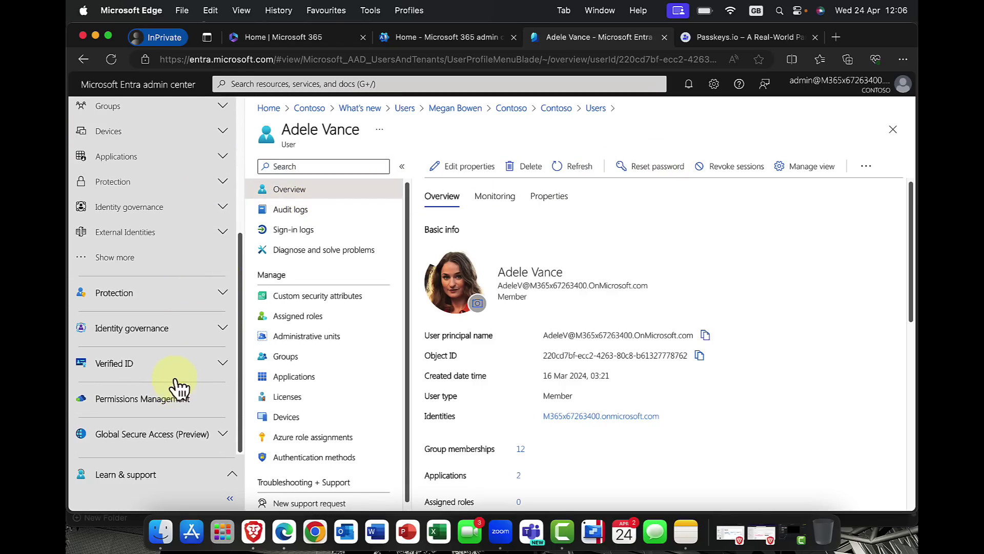
left_click(224, 295)
scroll(226, 296, "down", 2)
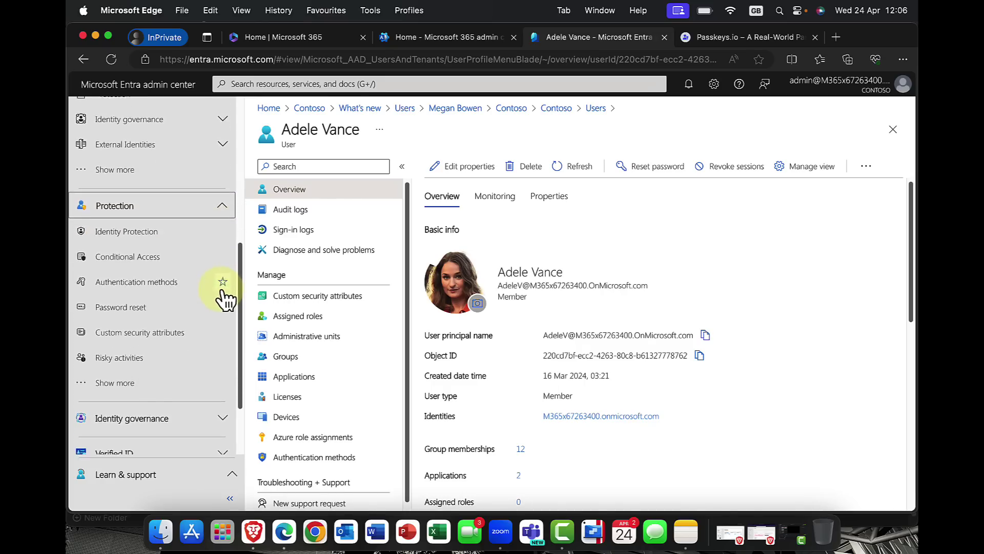
left_click(100, 344)
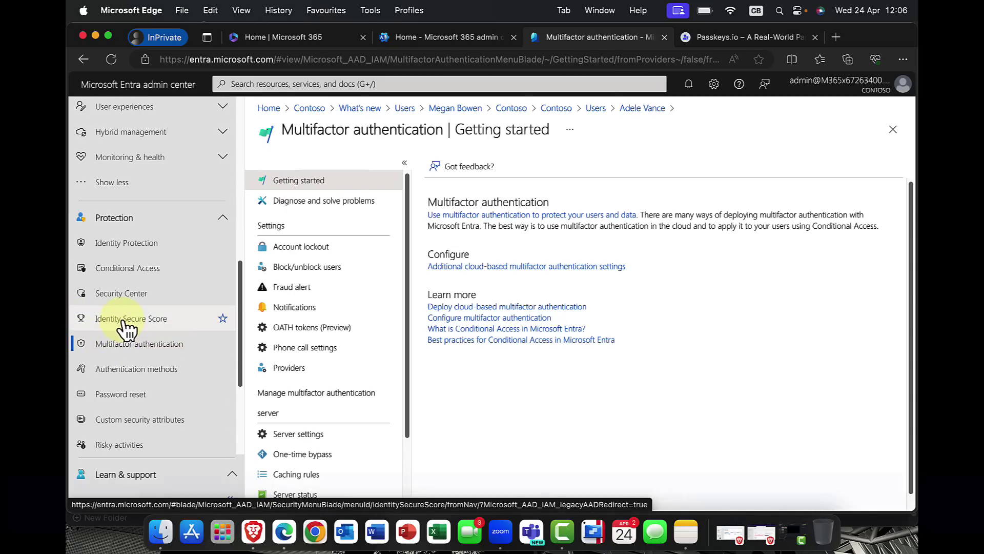
Step: Review the Authentication methods Policies list, where FIDO2 security key and Email OTP are enabled
left_click(128, 370)
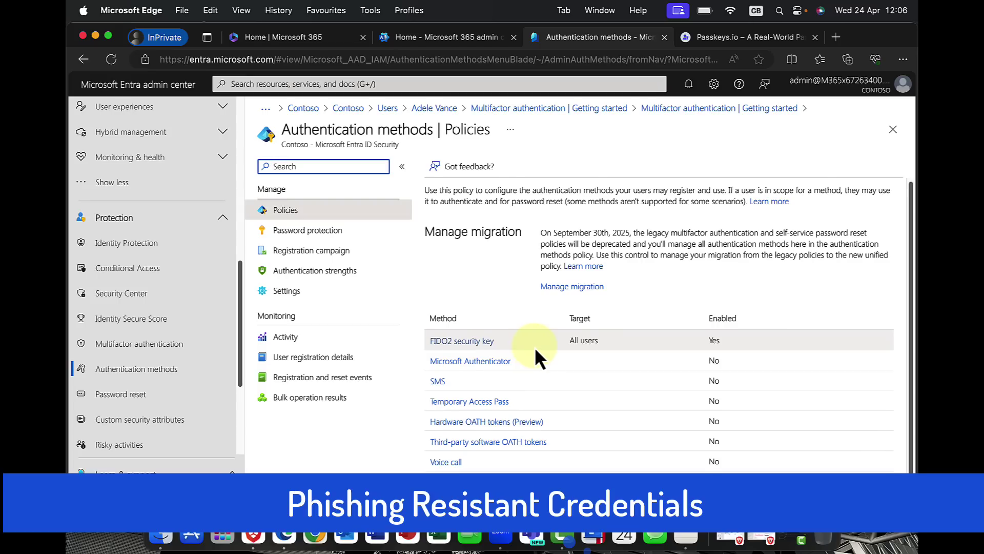
scroll(534, 347, "down", 1)
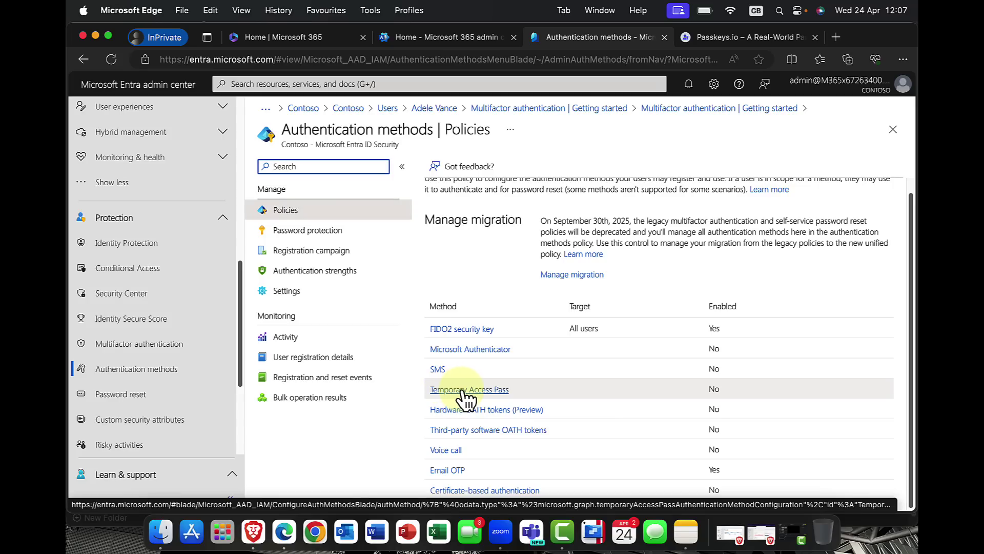
key("super+equal")
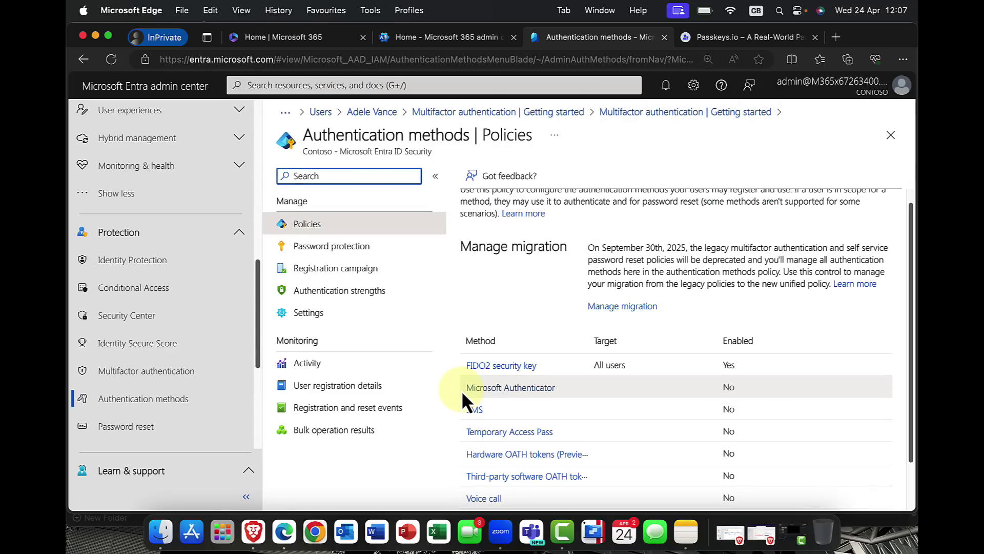
key("super+minus")
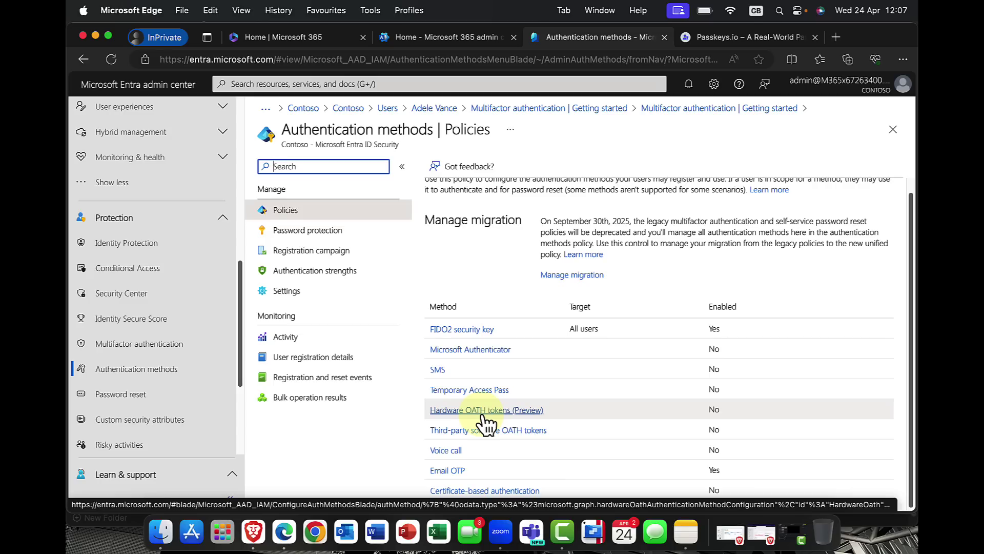
scroll(486, 423, "down", 1)
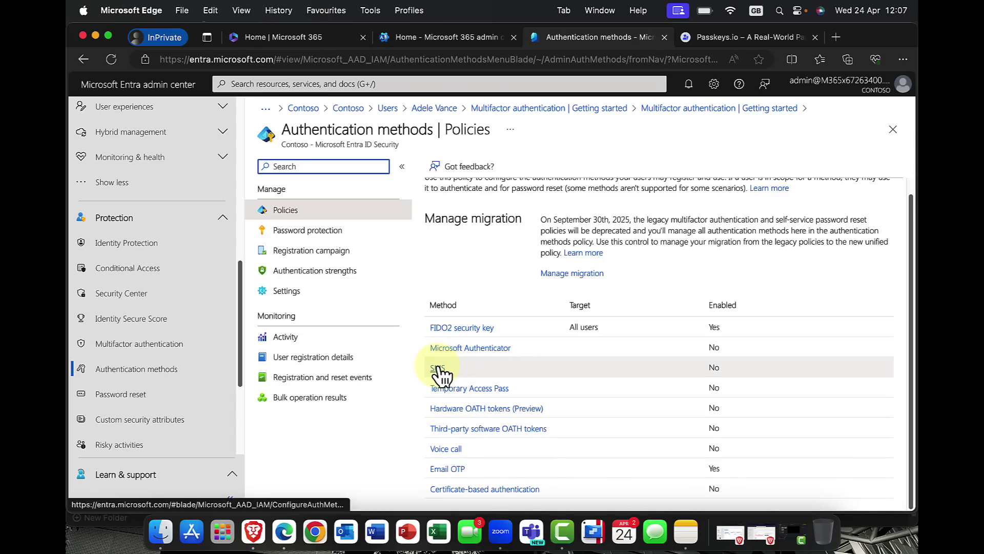
Step: Open FIDO2 security key settings, keep the target as All users, and view Configure options
left_click(469, 328)
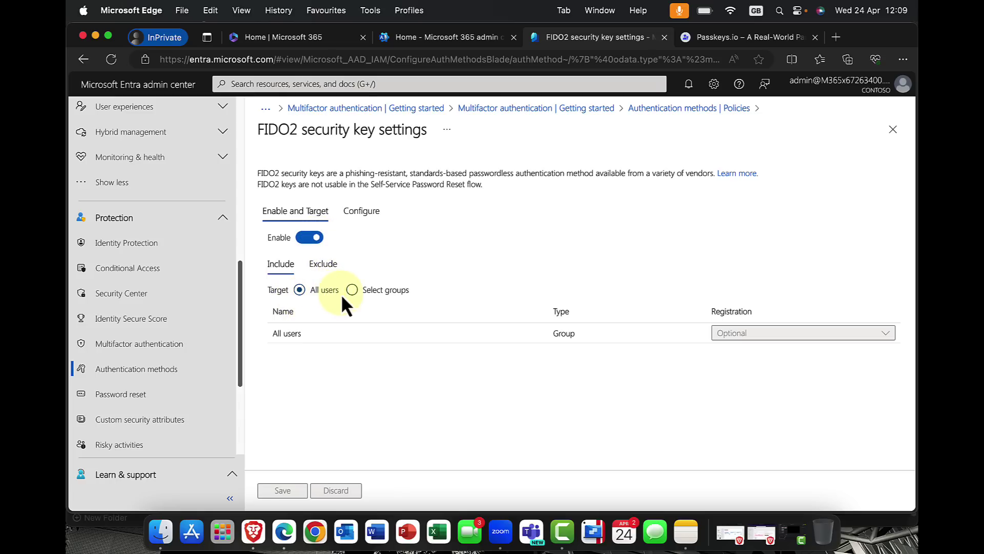
left_click(353, 290)
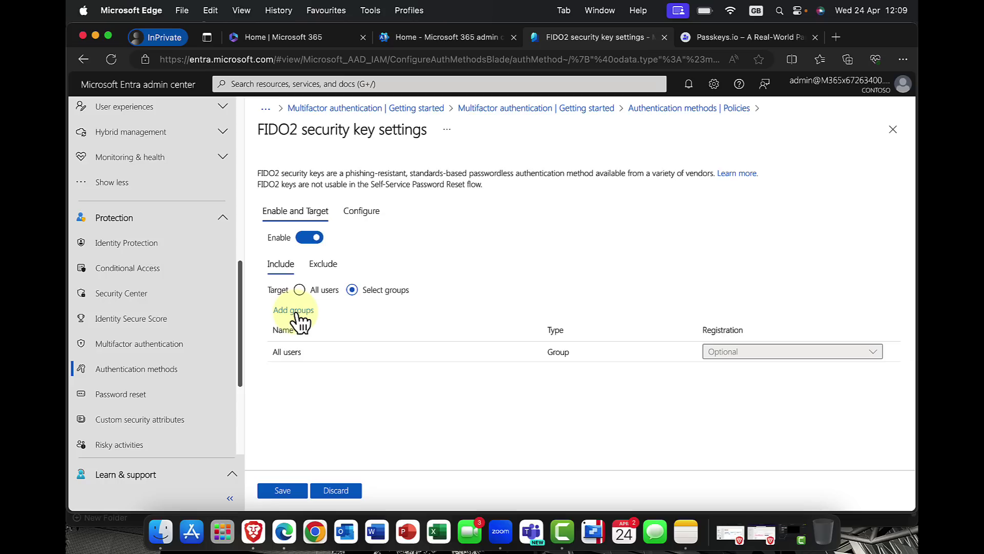
left_click(305, 289)
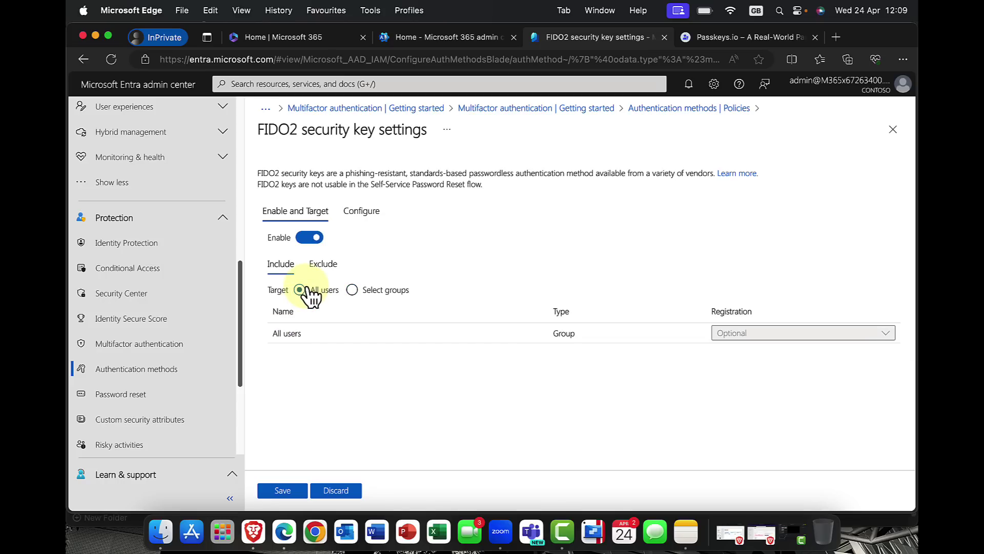
left_click(365, 212)
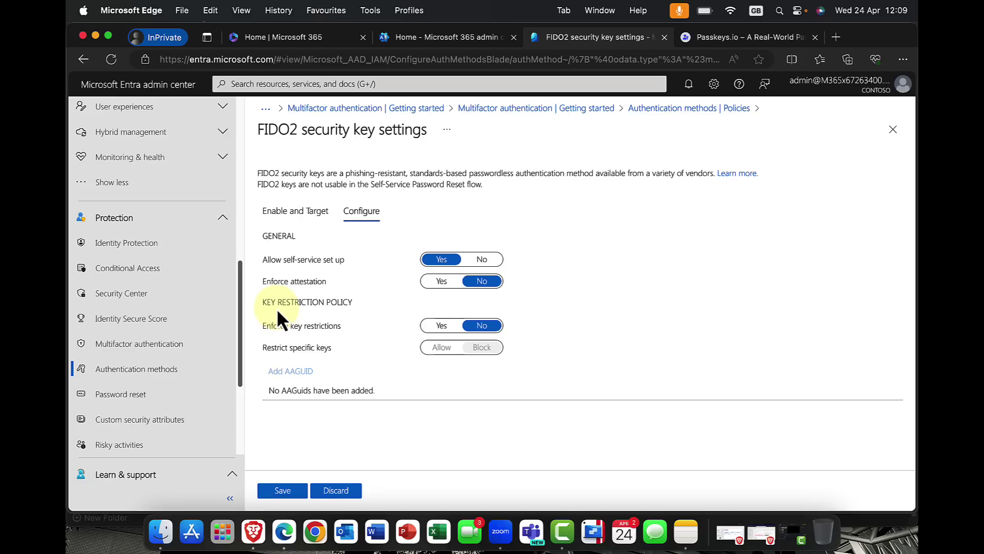
Step: Set FIDO2 Enforce key restrictions to Yes with specific keys restricted to Block
left_click_drag(260, 302, 361, 303)
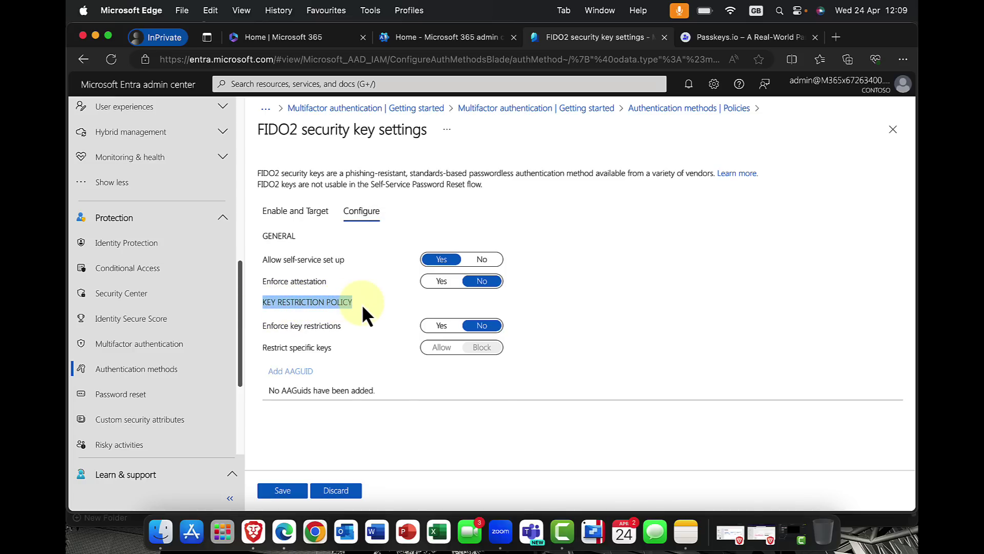
left_click(356, 318)
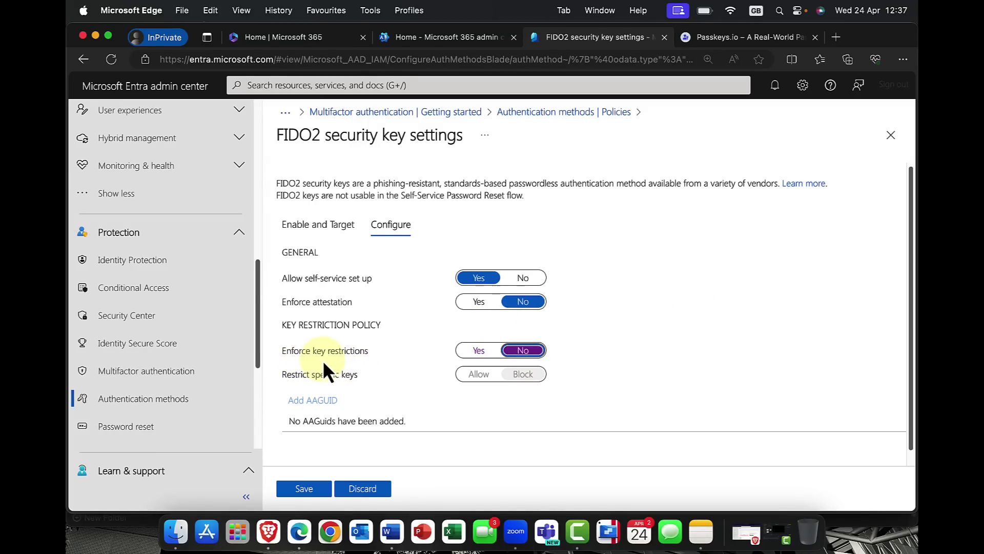
left_click(479, 350)
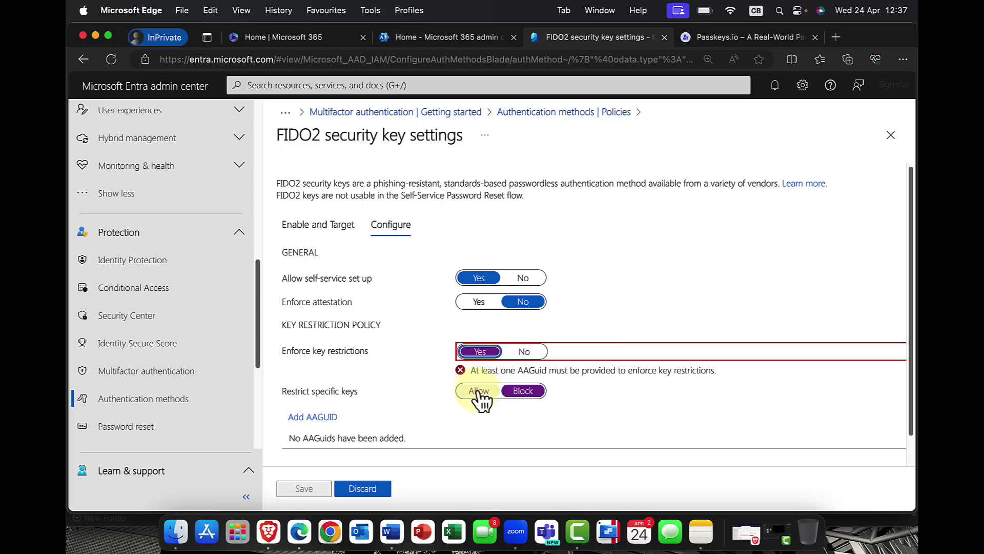
scroll(495, 397, "down", 1)
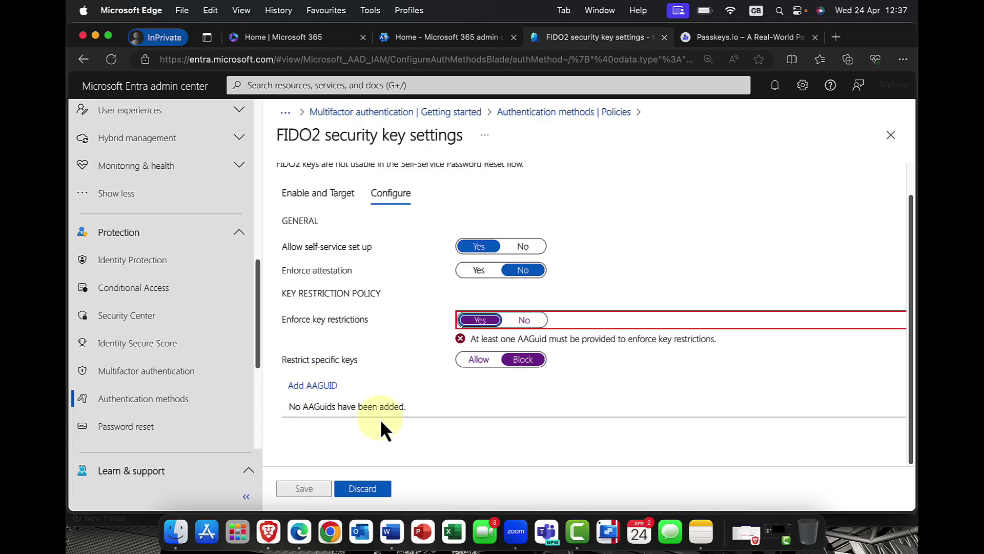
Step: Copy the Google Password Manager AAGUID from the Authenticator Attestation table in Word
left_click(391, 531)
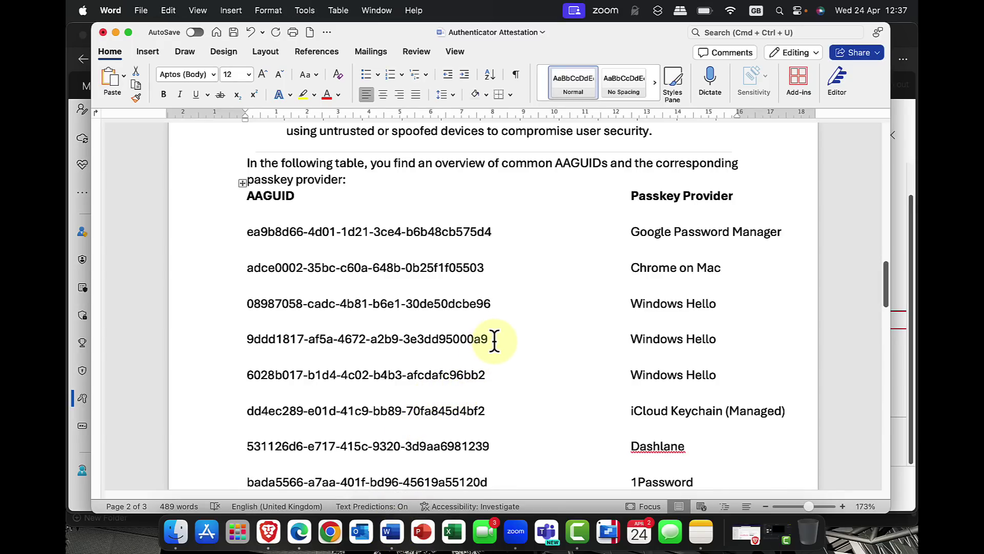
scroll(496, 342, "down", 1)
scroll(496, 342, "down", 10)
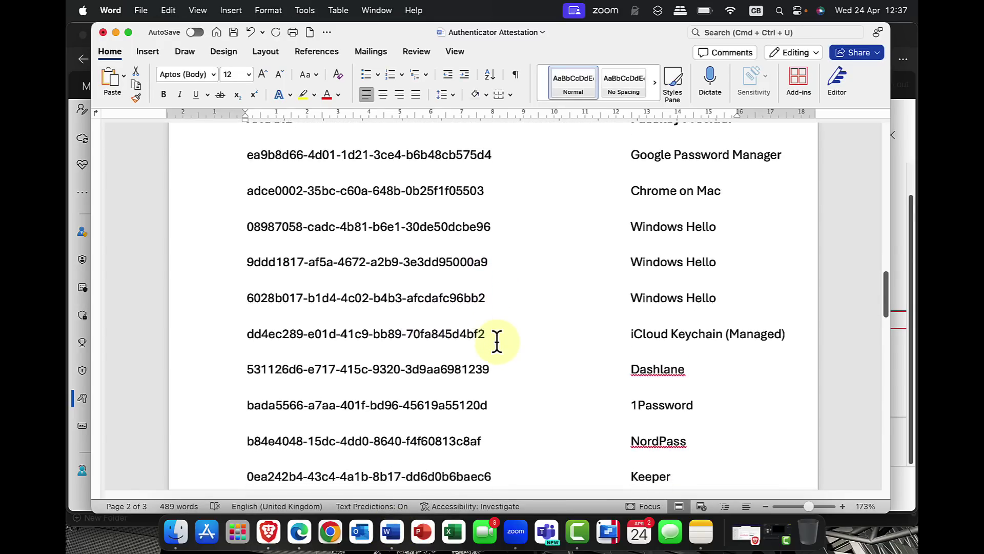
scroll(497, 342, "down", 9)
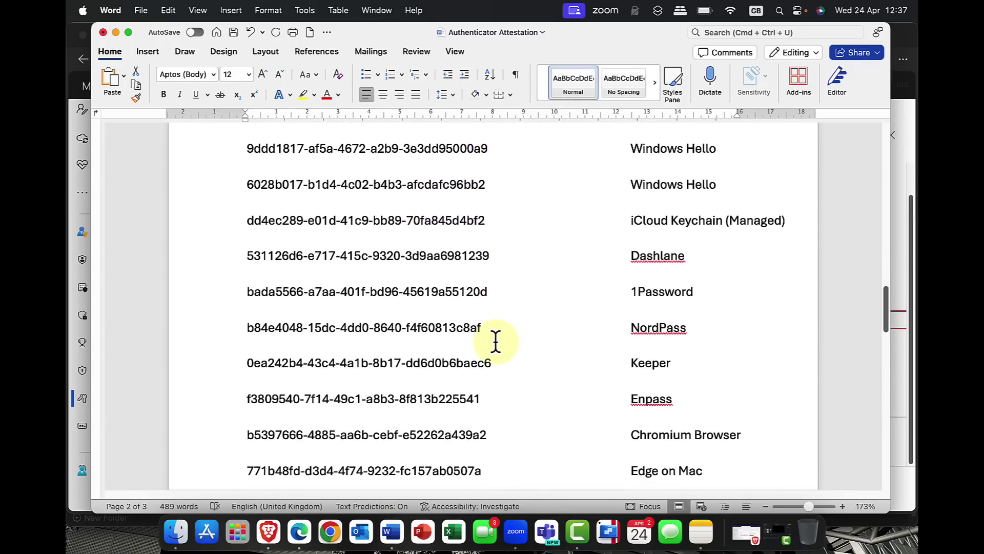
scroll(496, 342, "down", 8)
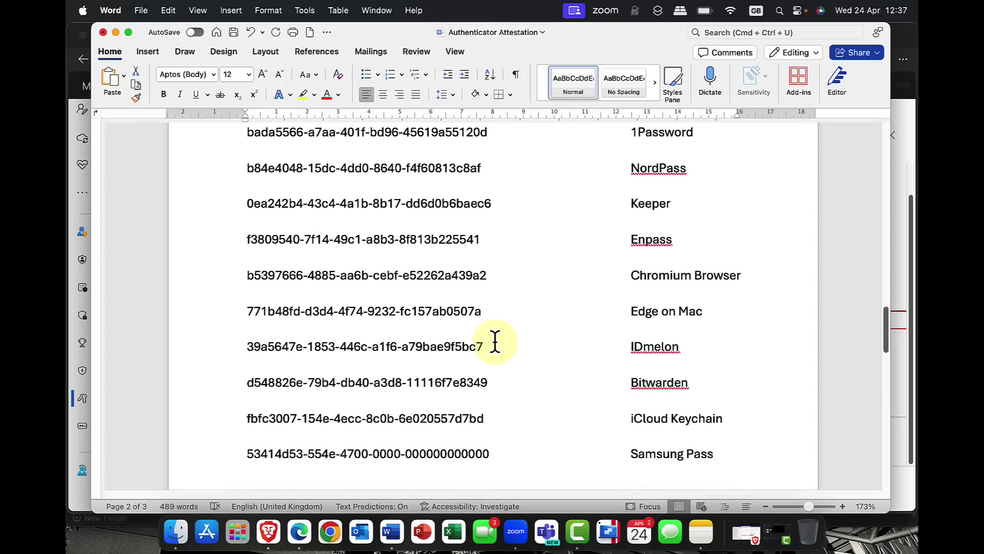
scroll(495, 342, "up", 20)
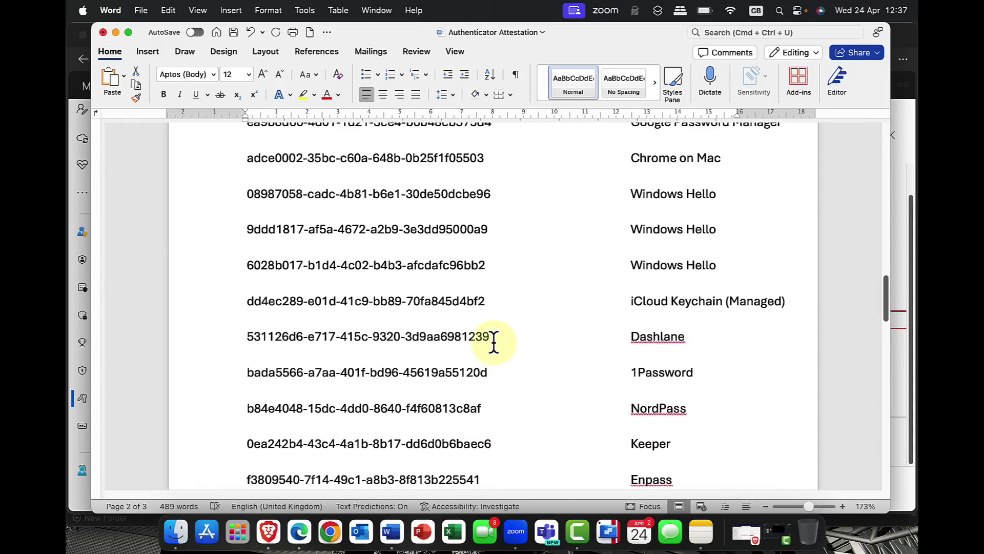
scroll(493, 343, "up", 3)
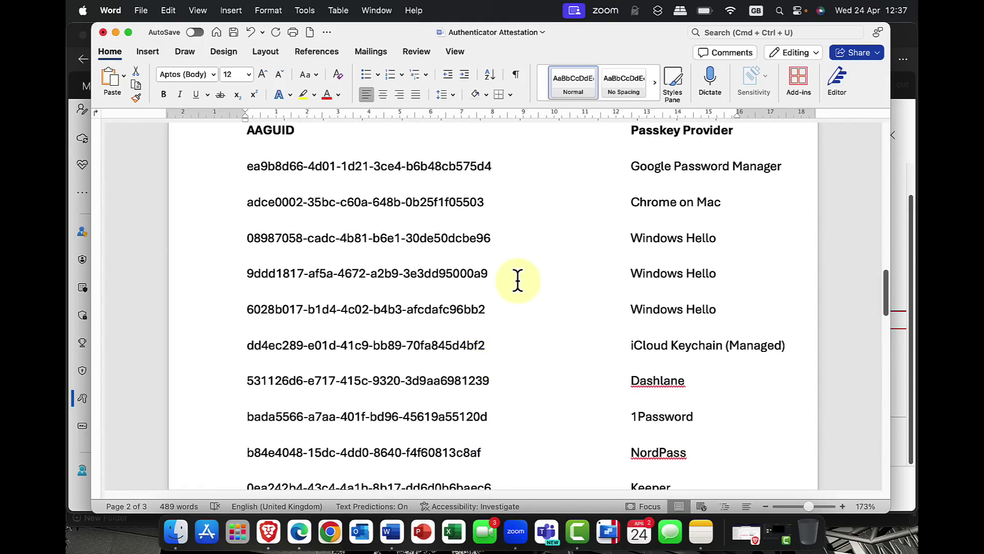
scroll(482, 285, "up", 4)
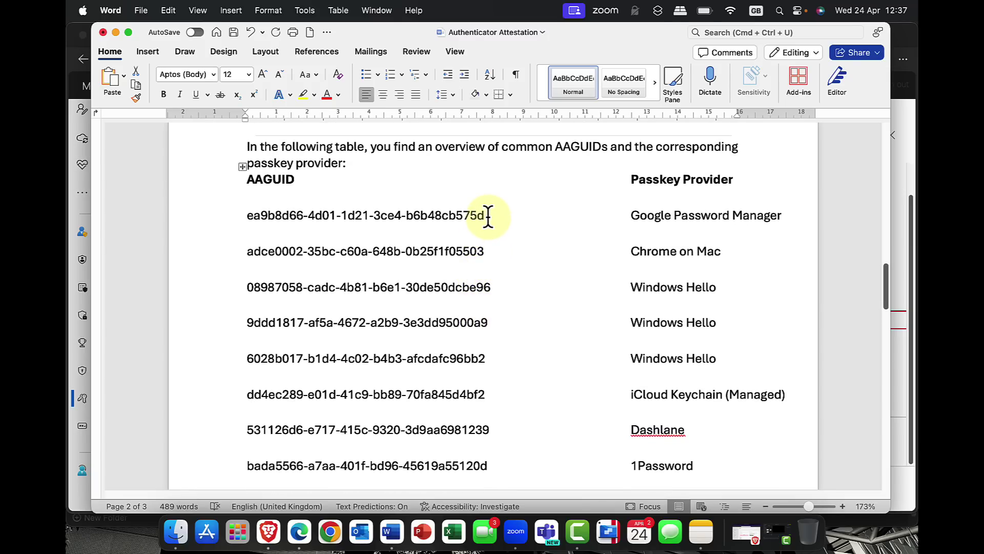
left_click_drag(488, 215, 229, 224)
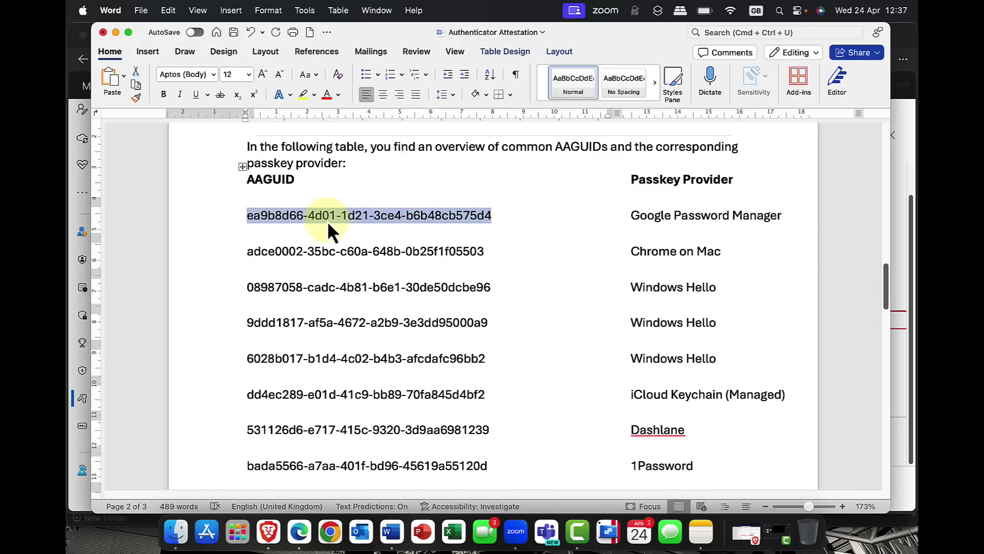
right_click(358, 214)
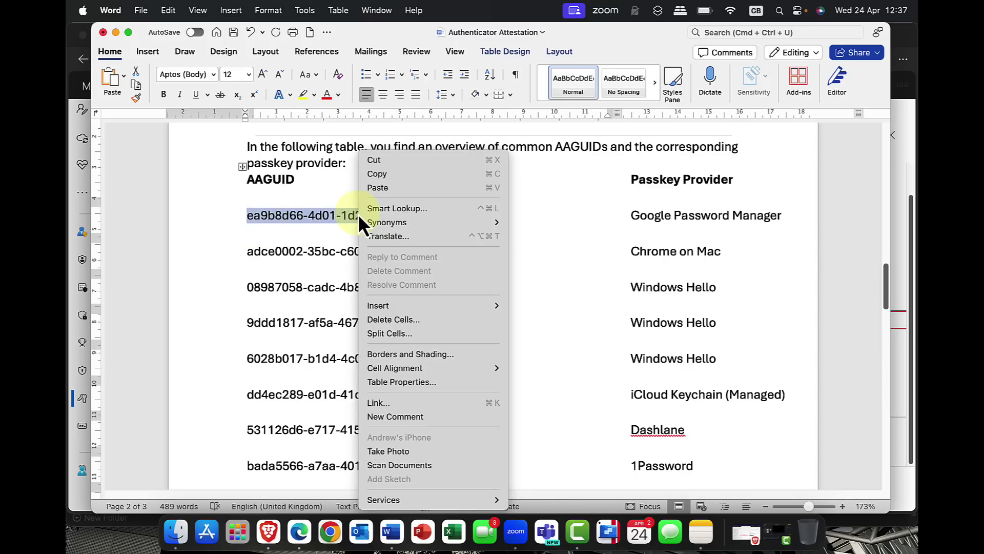
left_click(379, 174)
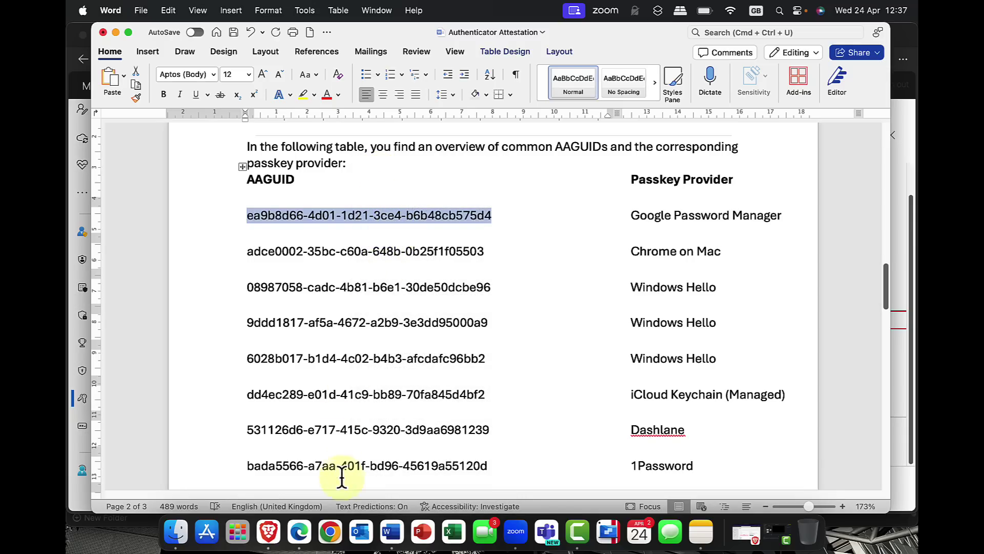
left_click(301, 533)
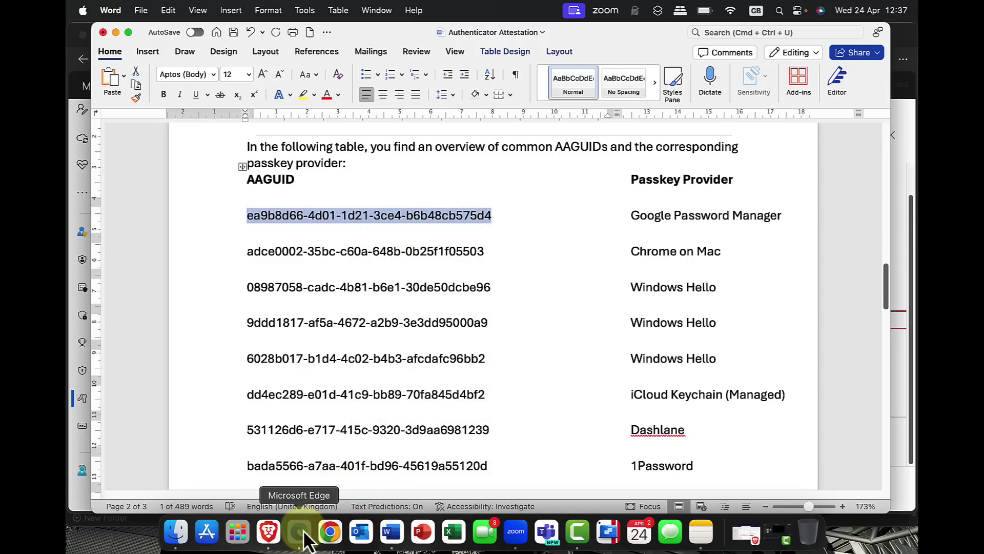
Step: Switch key restrictions to Allow, add AAGUID ea9b8d66-4d01-1d21-3ce4-b6b48cb575d4, and save the FIDO2 policy
left_click(482, 362)
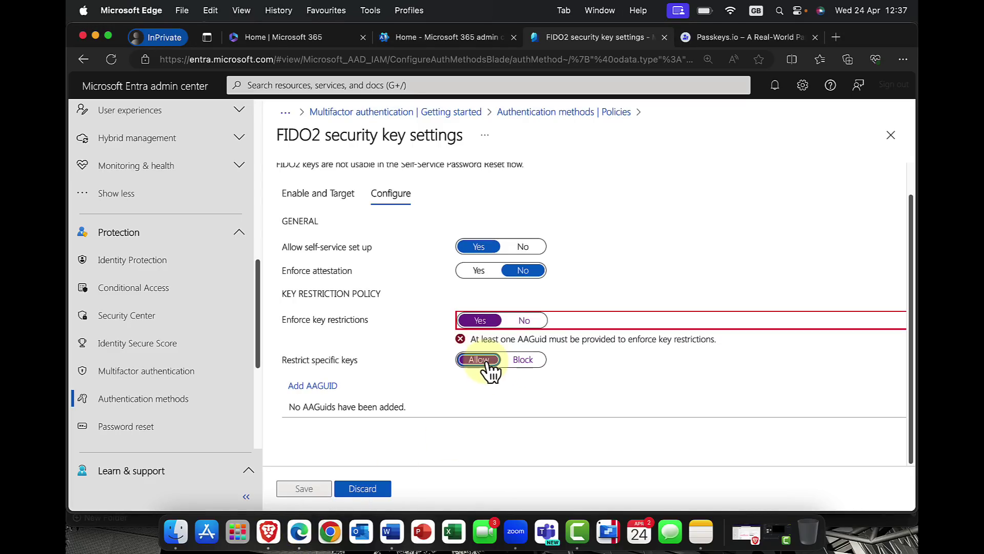
left_click(316, 386)
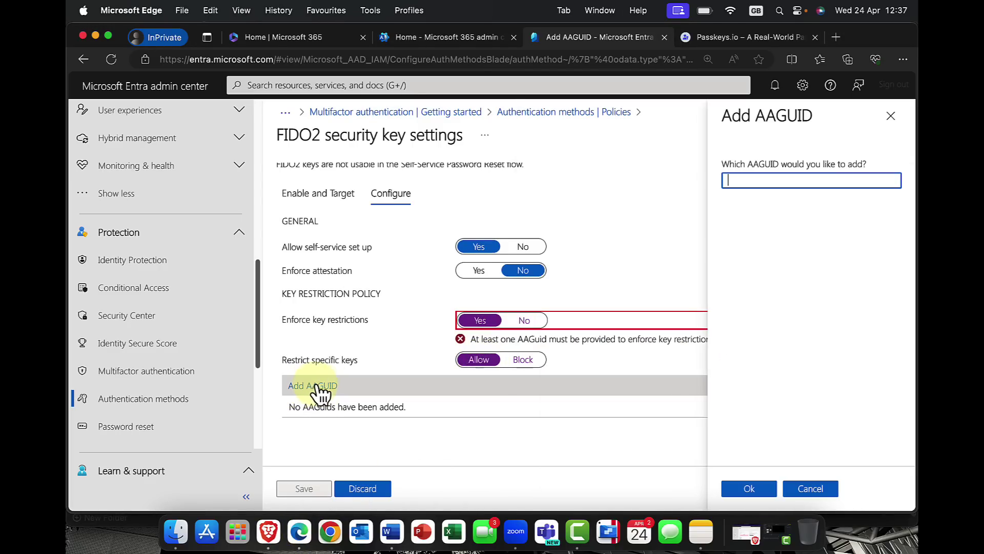
right_click(765, 182)
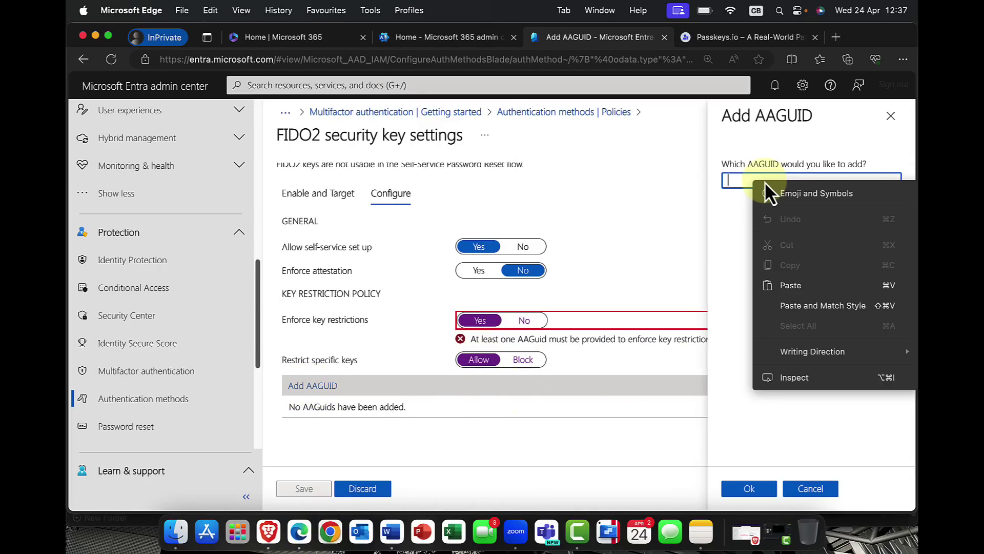
left_click(791, 285)
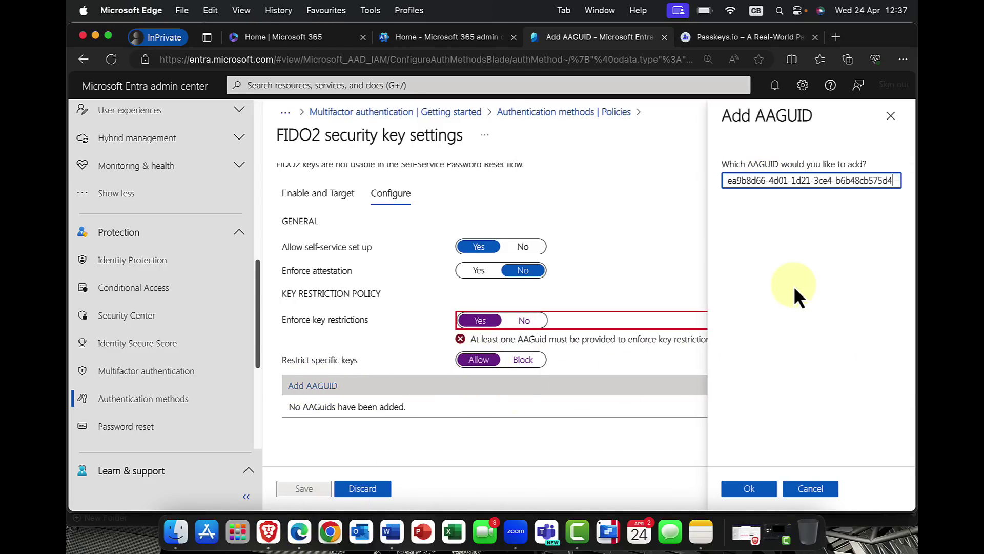
left_click(749, 488)
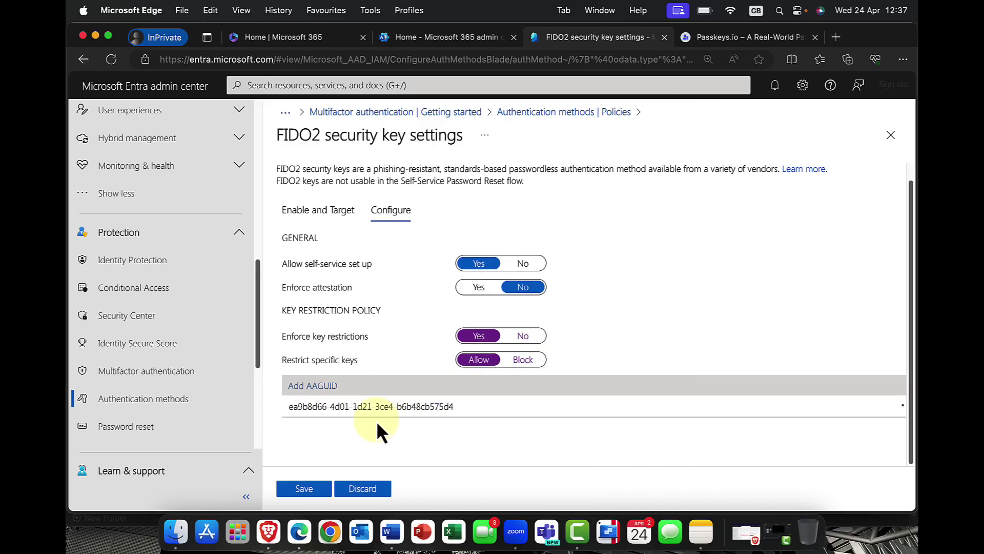
left_click(306, 489)
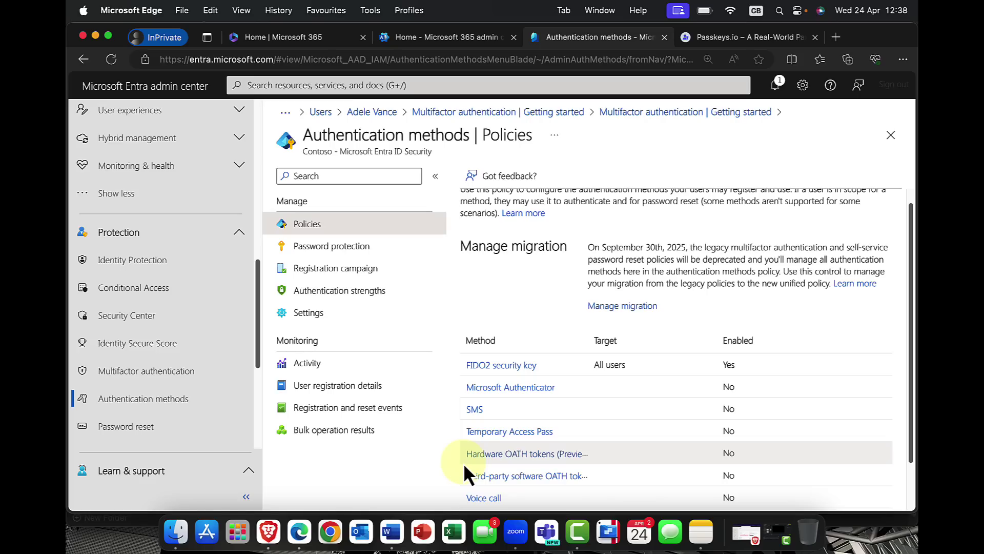
Step: Go to Authentication strengths under Manage in the Authentication methods blade
left_click(333, 291)
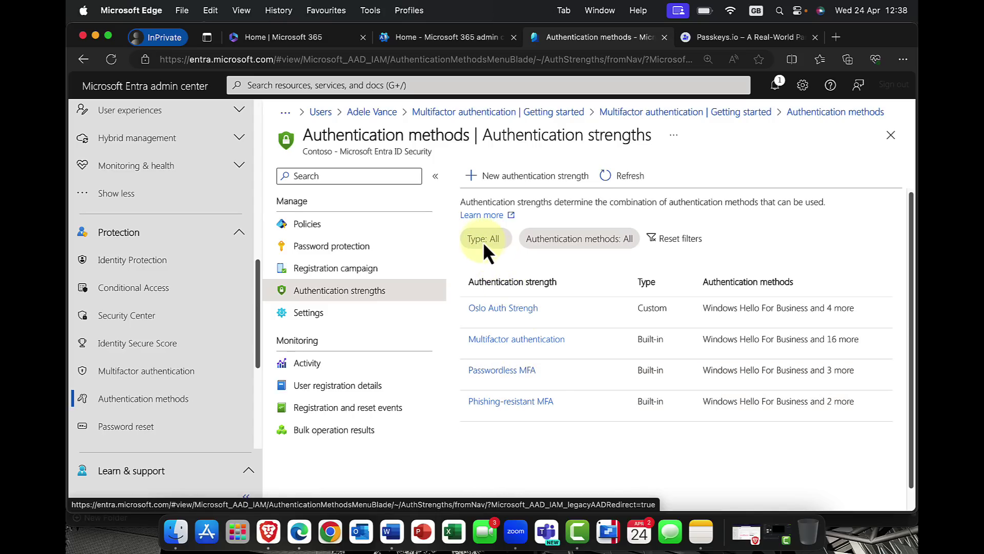
Step: Start a new authentication strength named 'Corp Policy1'
left_click(513, 183)
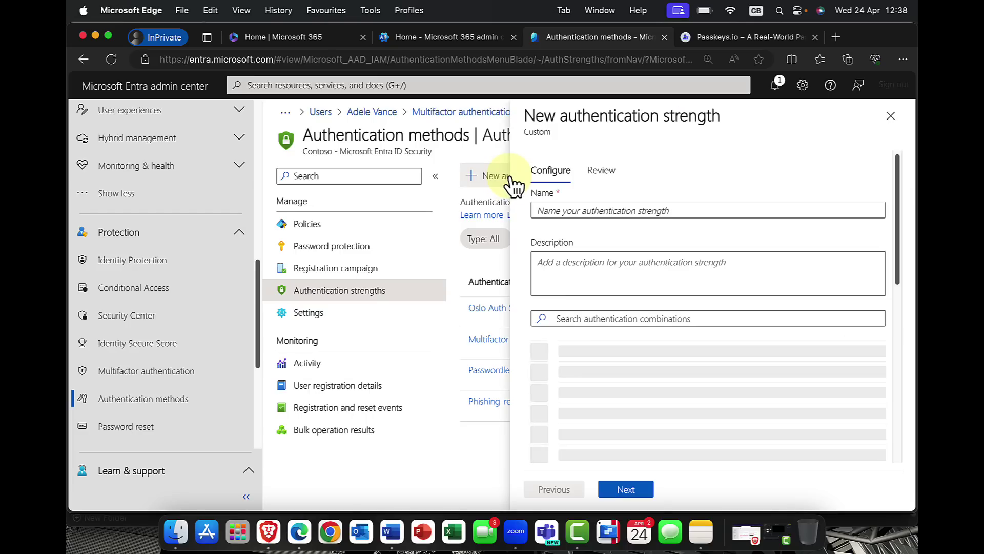
left_click(643, 209)
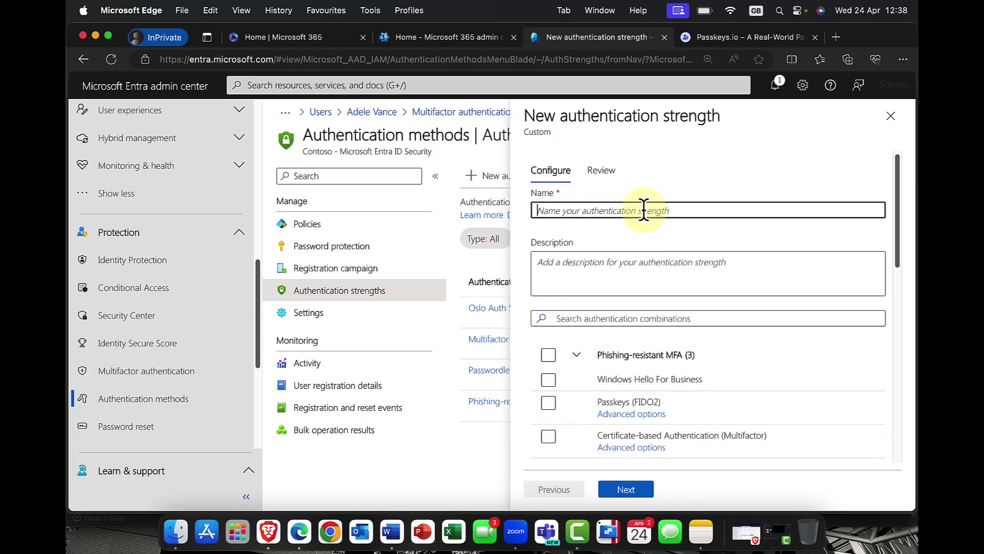
type("Corp Policy1")
Step: Include the Phishing-resistant MFA group: Passkeys (FIDO2), Windows Hello and certificate-based authentication
scroll(666, 287, "down", 1)
scroll(667, 328, "down", 5)
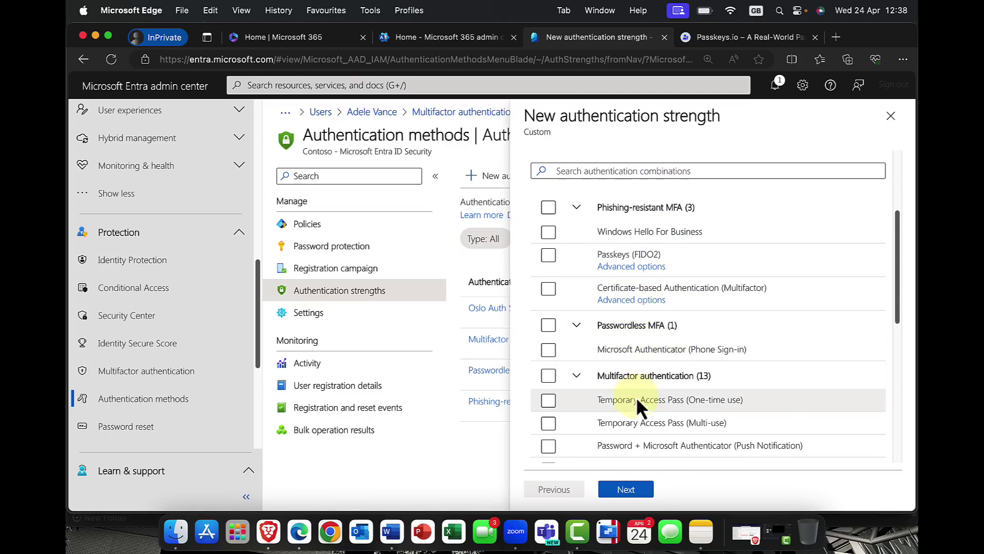
scroll(653, 333, "down", 1)
scroll(654, 335, "up", 2)
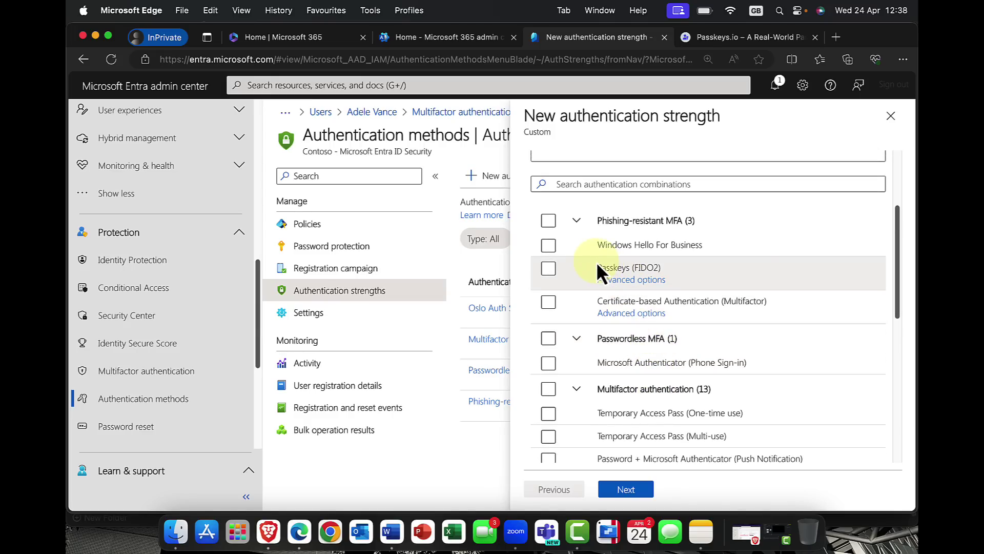
left_click(548, 219)
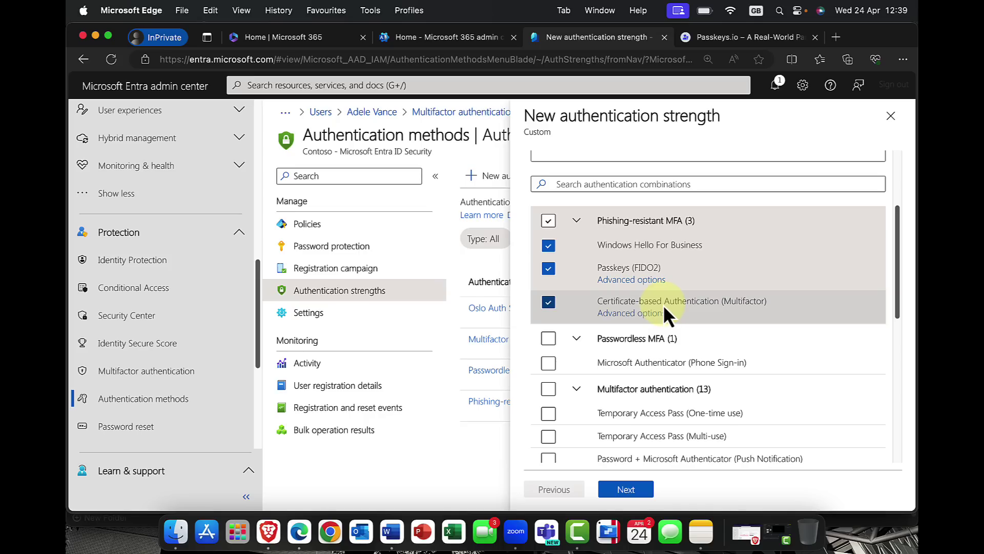
scroll(647, 315, "down", 1)
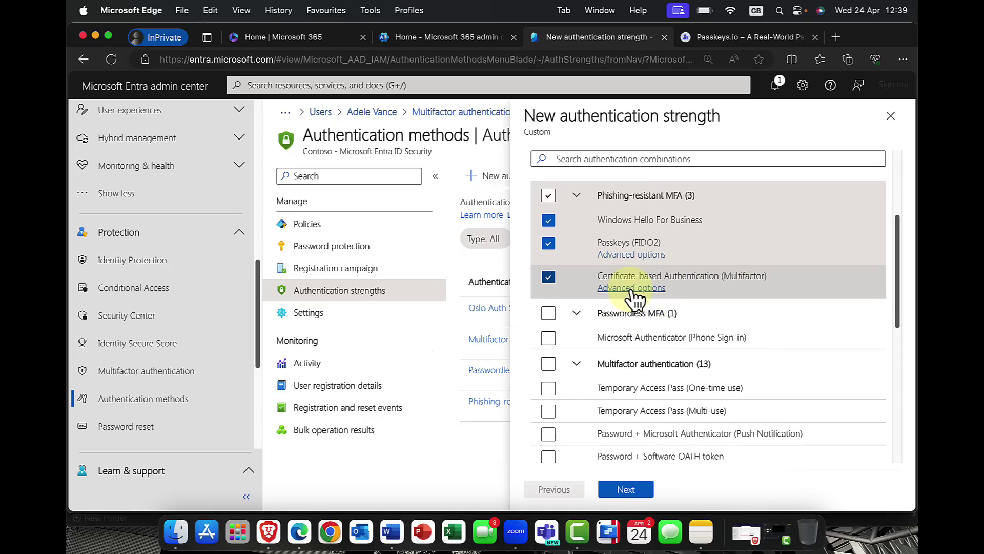
scroll(636, 297, "up", 2)
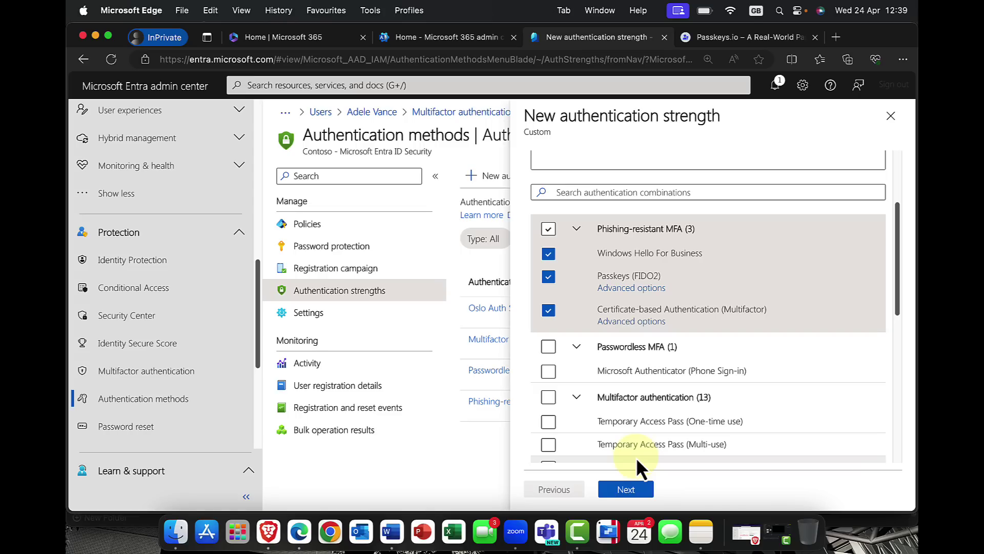
scroll(638, 456, "up", 2)
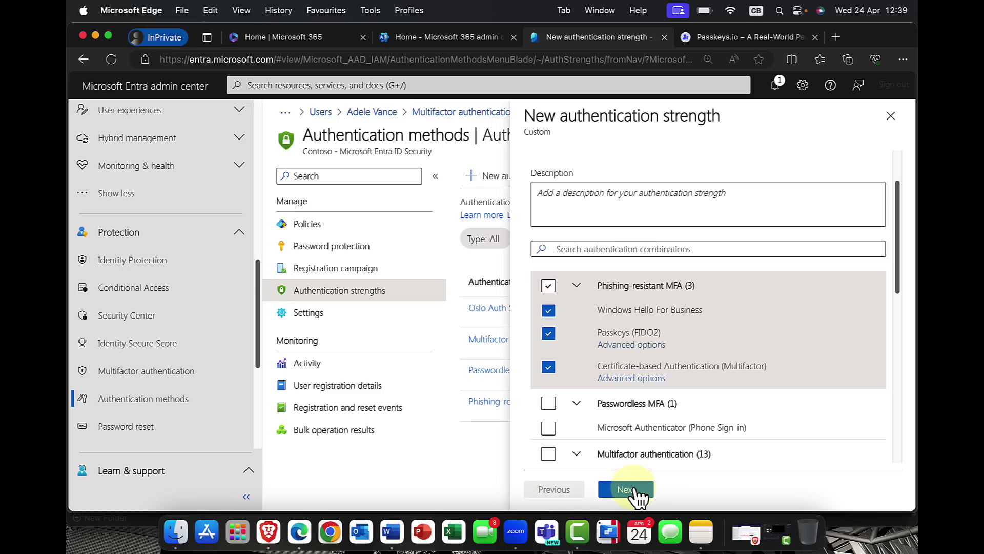
scroll(678, 362, "down", 6)
scroll(678, 361, "up", 6)
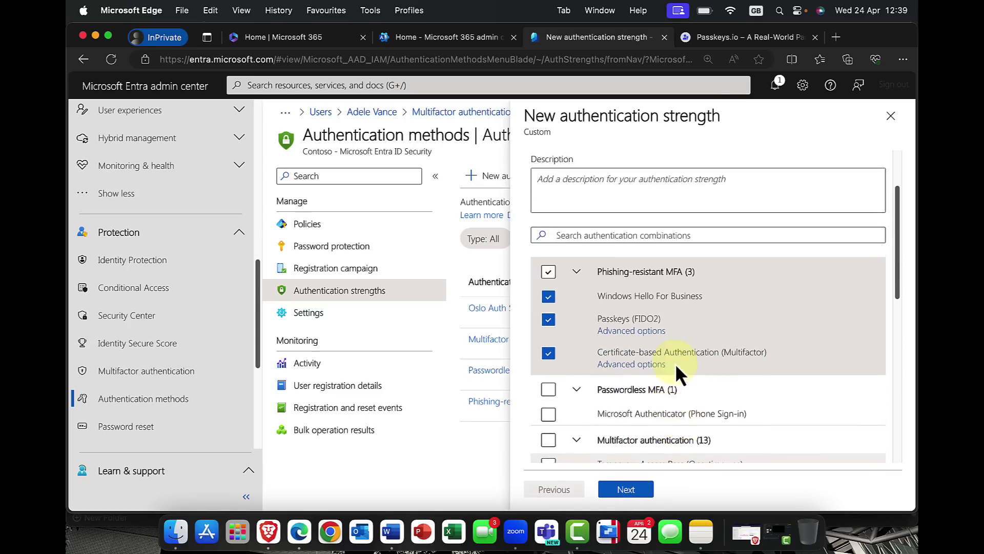
scroll(675, 363, "up", 2)
Step: Create the Corp Policy1 strength, recheck FIDO2 settings, and open Conditional Access overview
left_click(625, 491)
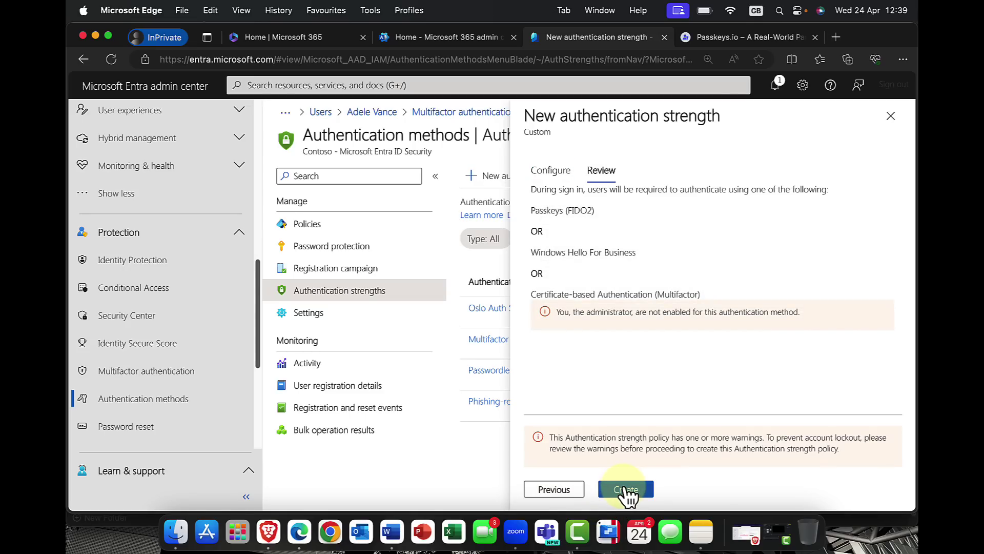
left_click(626, 490)
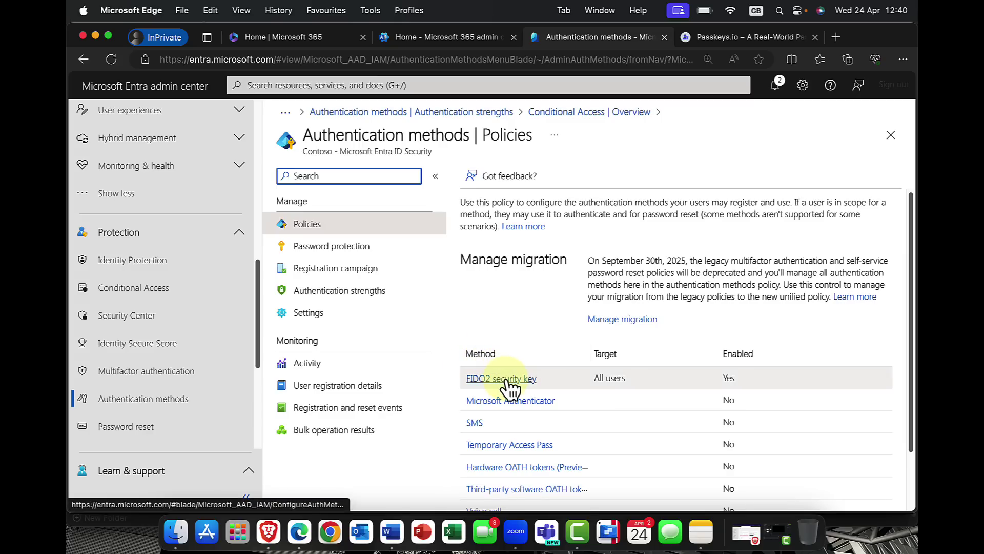
left_click(508, 380)
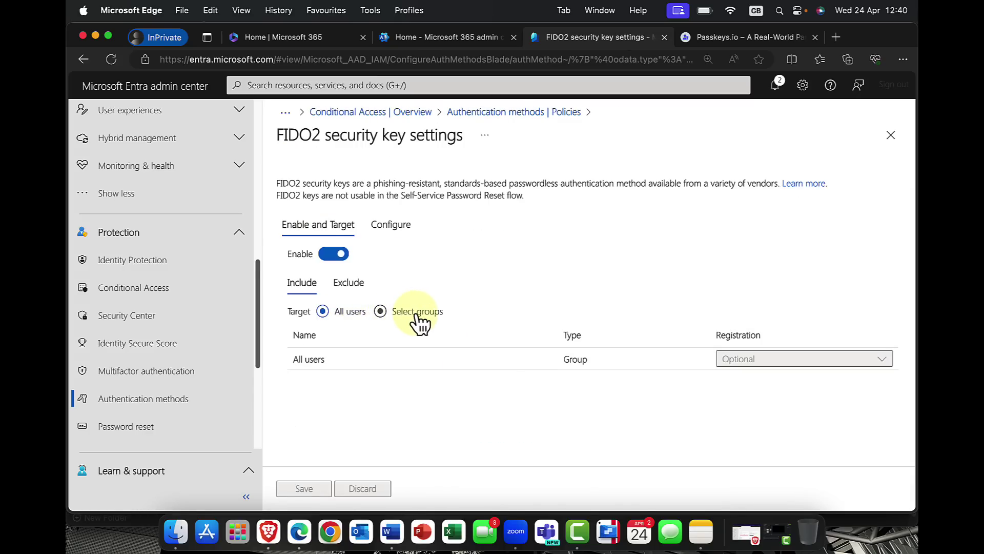
left_click(118, 283)
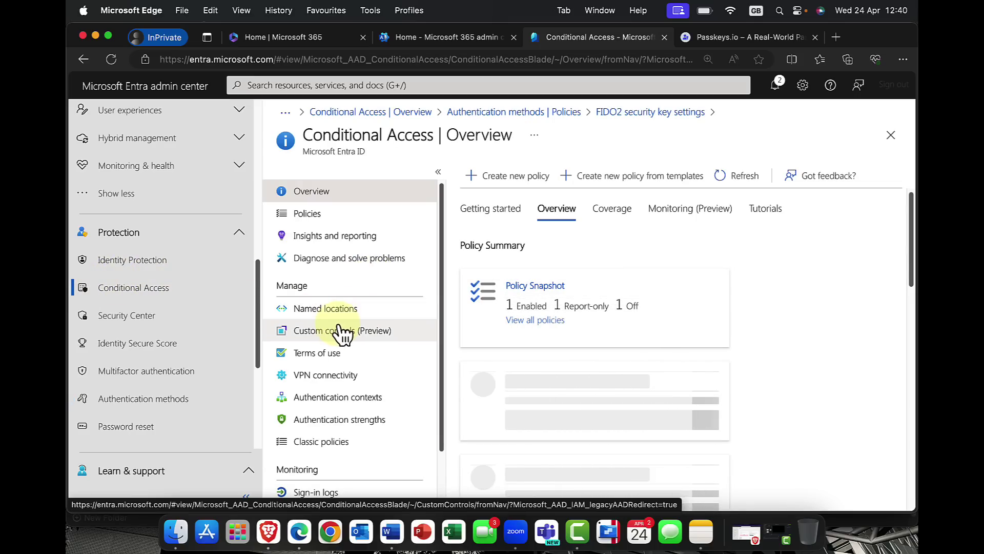
Step: Open Oslo Admin Policy, check its target resources, and view its Grant controls requiring MFA
left_click(313, 215)
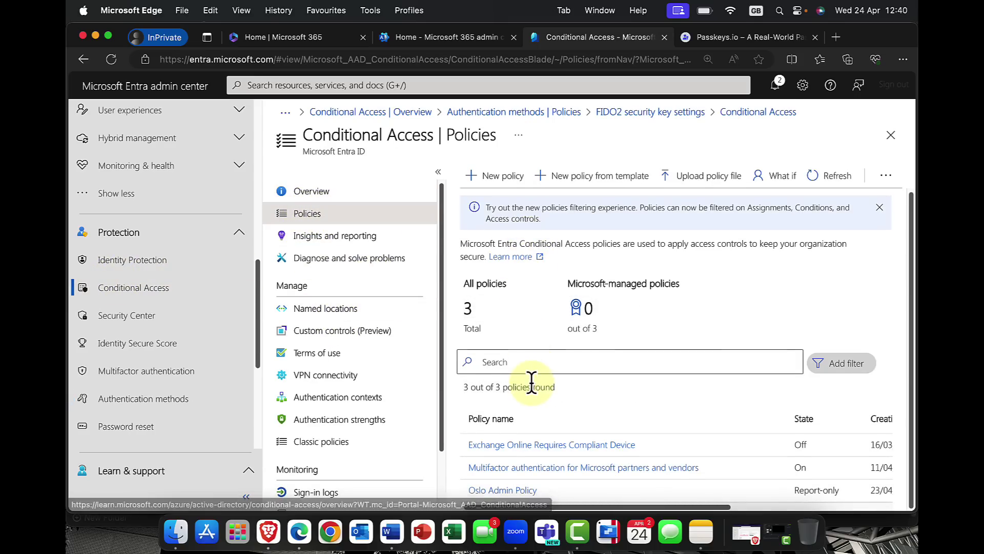
left_click(505, 489)
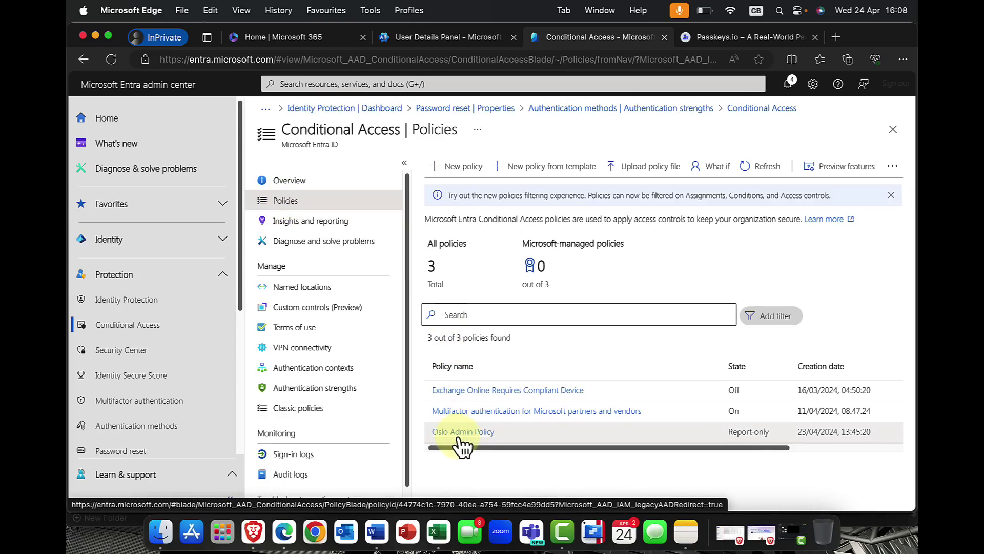
left_click(458, 433)
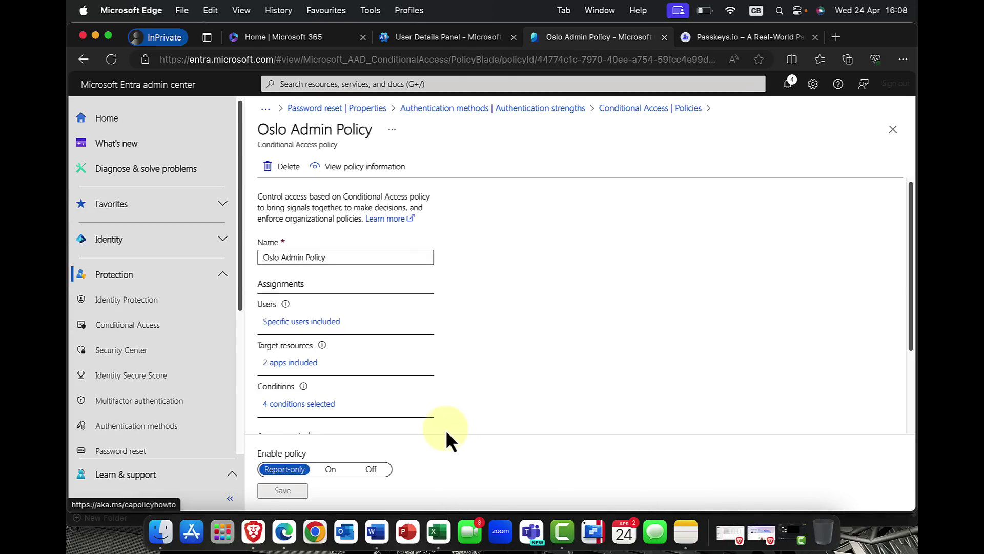
left_click(282, 363)
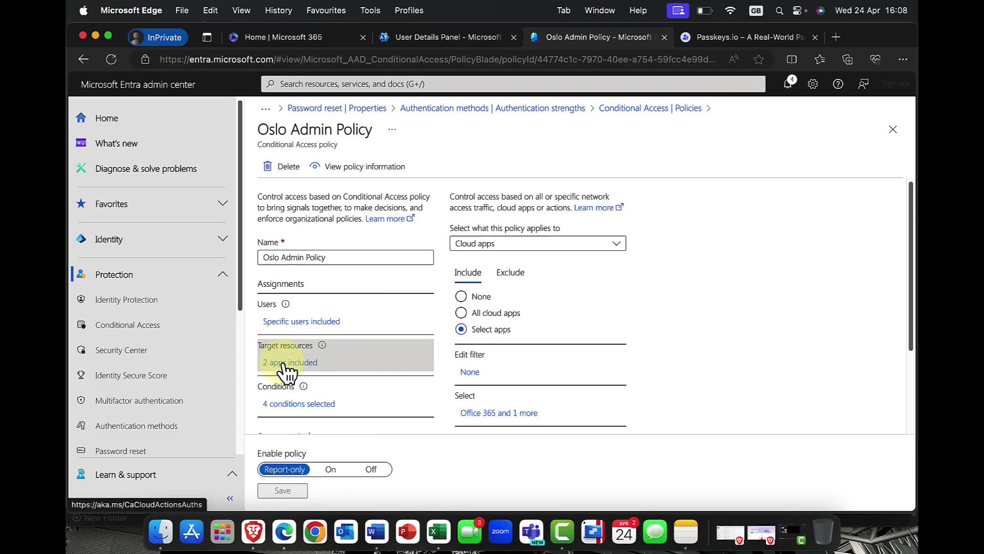
scroll(328, 338, "down", 3)
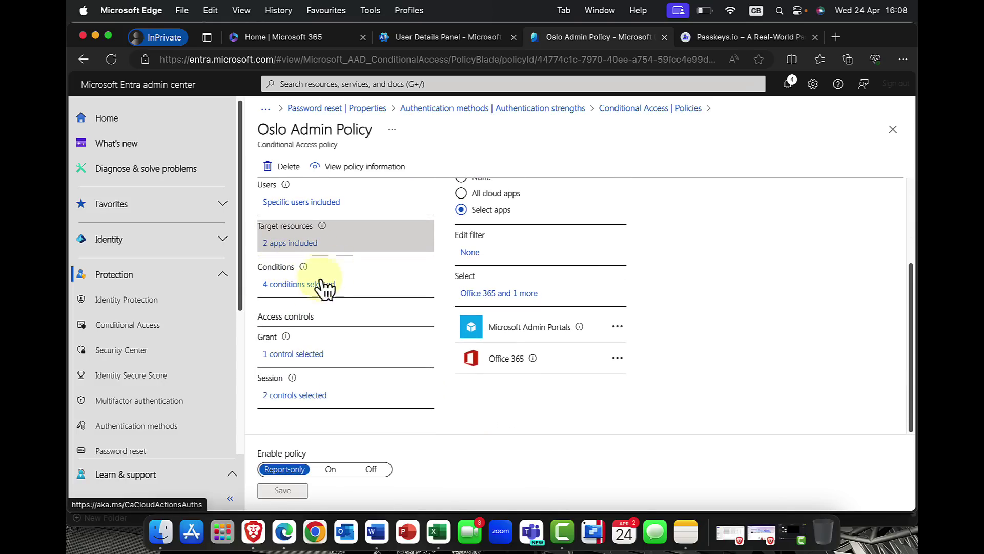
left_click(294, 361)
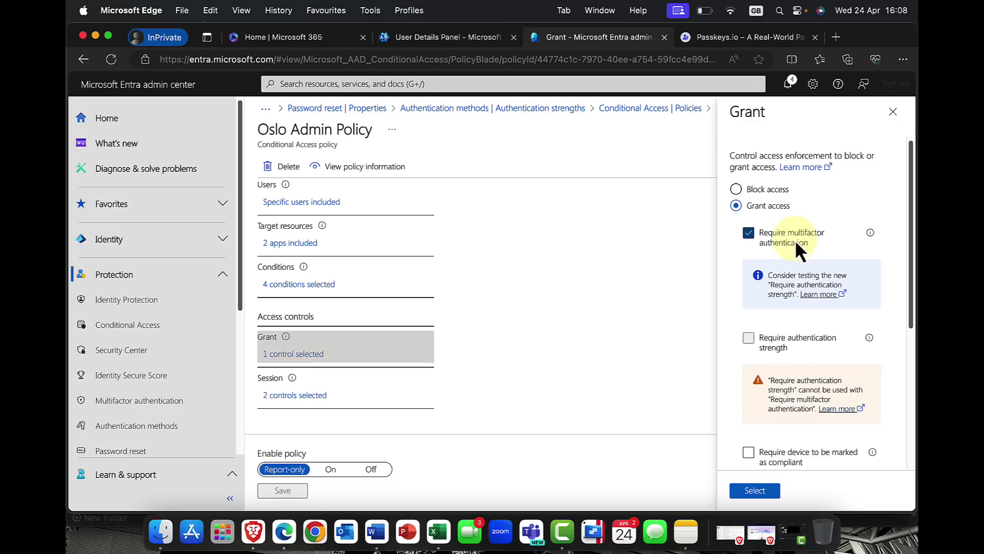
Step: Replace the Oslo Admin Policy's multifactor grant with the Corp Policy1 authentication strength and save
left_click(756, 244)
left_click(760, 267)
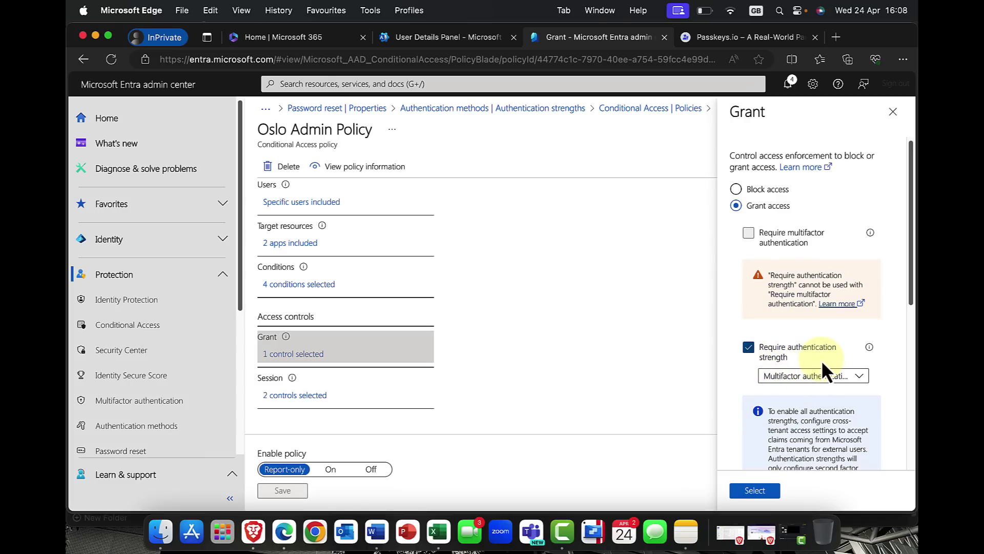
left_click(857, 378)
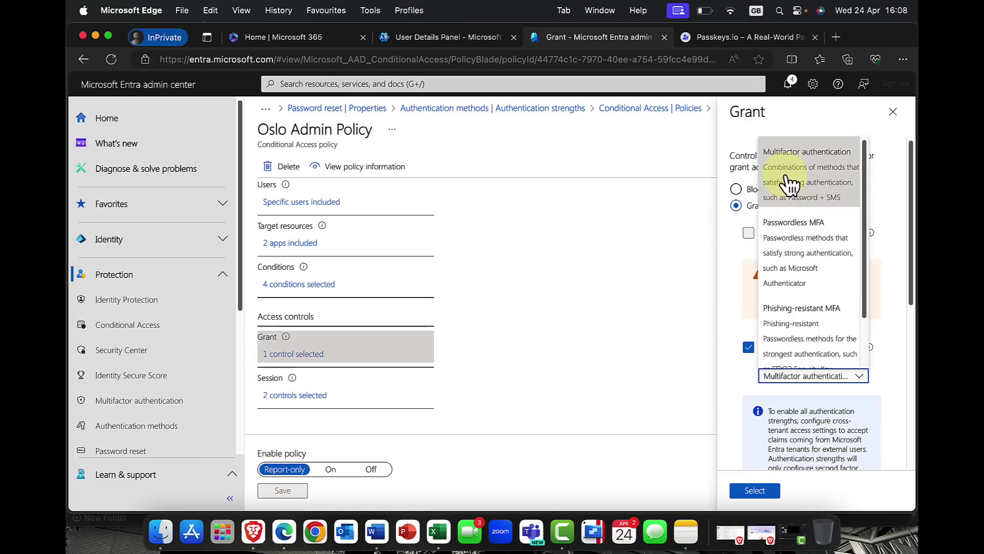
scroll(798, 281, "down", 2)
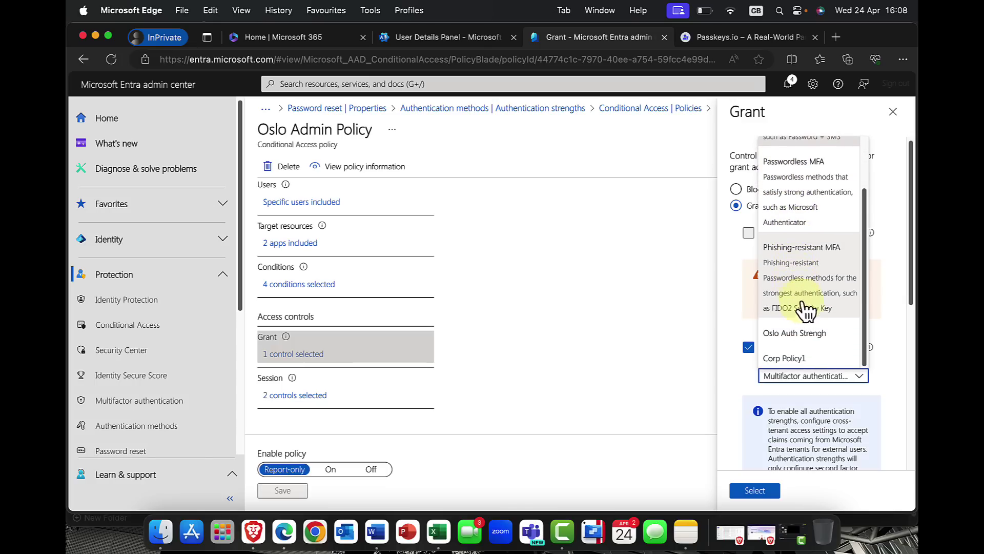
left_click(798, 360)
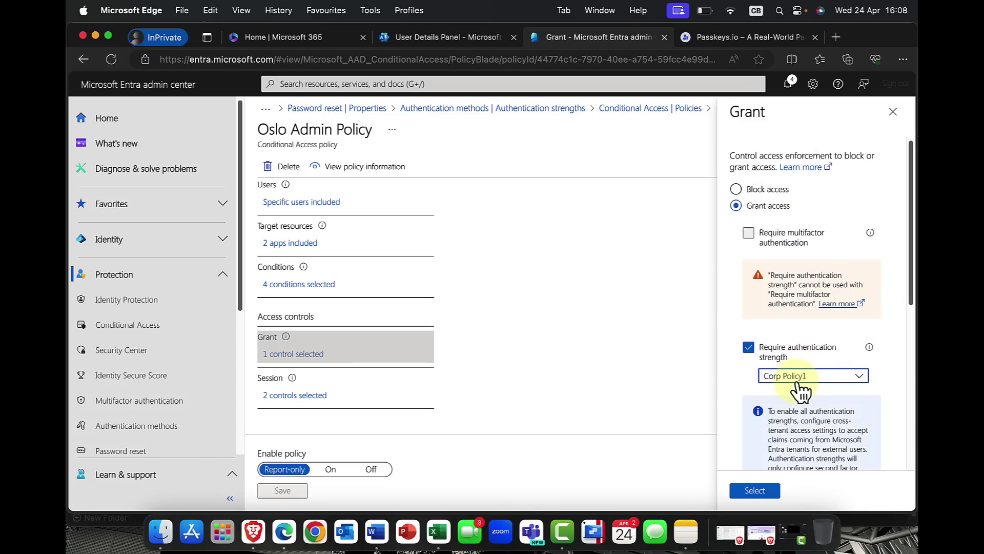
left_click(754, 490)
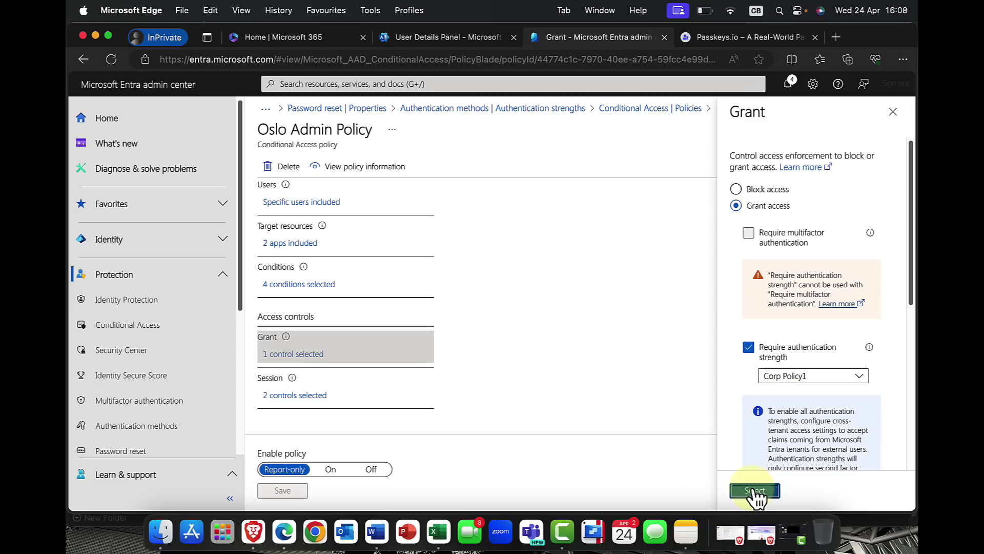
key("Return")
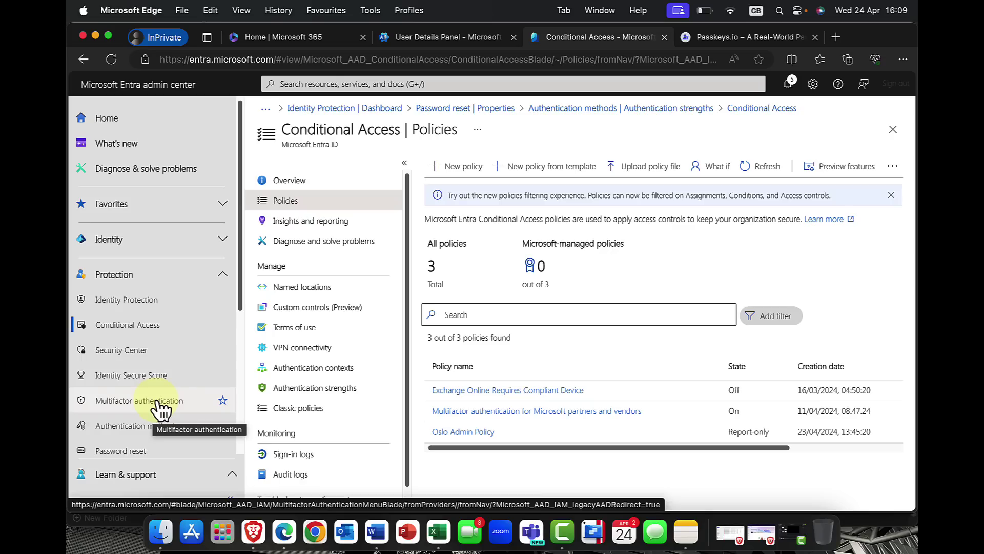
Step: Move from Identity Secure Score to Protection > Authentication methods in the left navigation
left_click(149, 376)
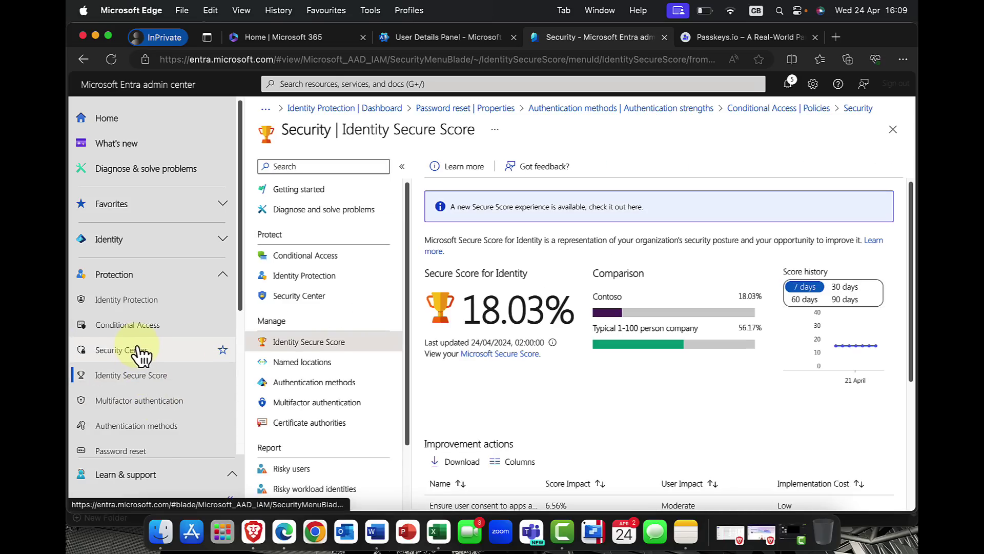
scroll(141, 353, "down", 3)
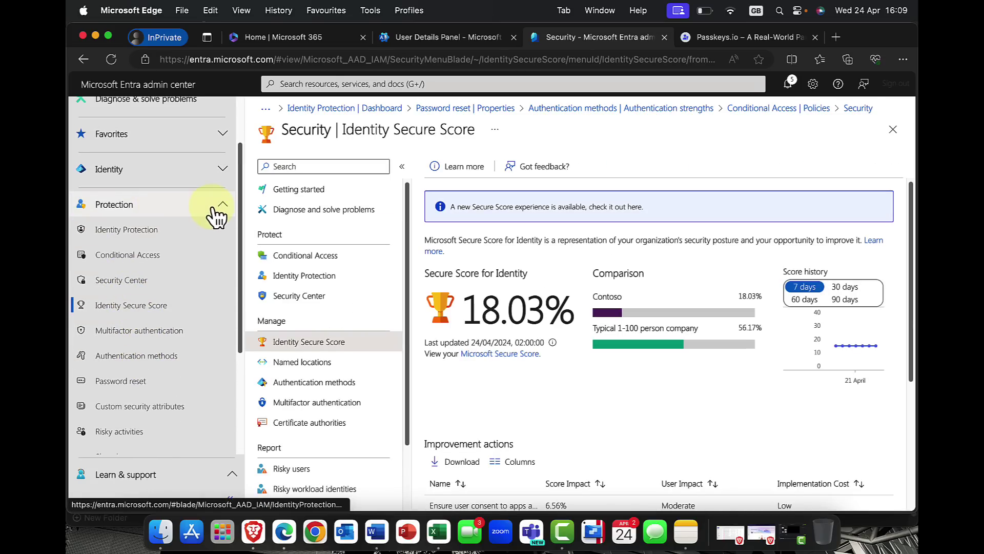
left_click(134, 359)
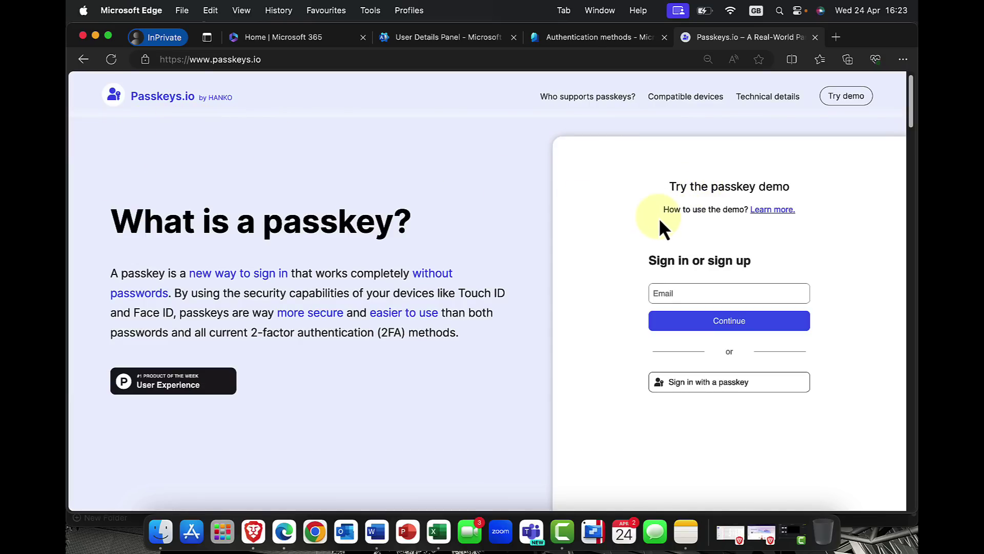
Step: Paste the e-mail address into Passkeys.io, sign up for a demo account, and start creating a passkey
right_click(711, 291)
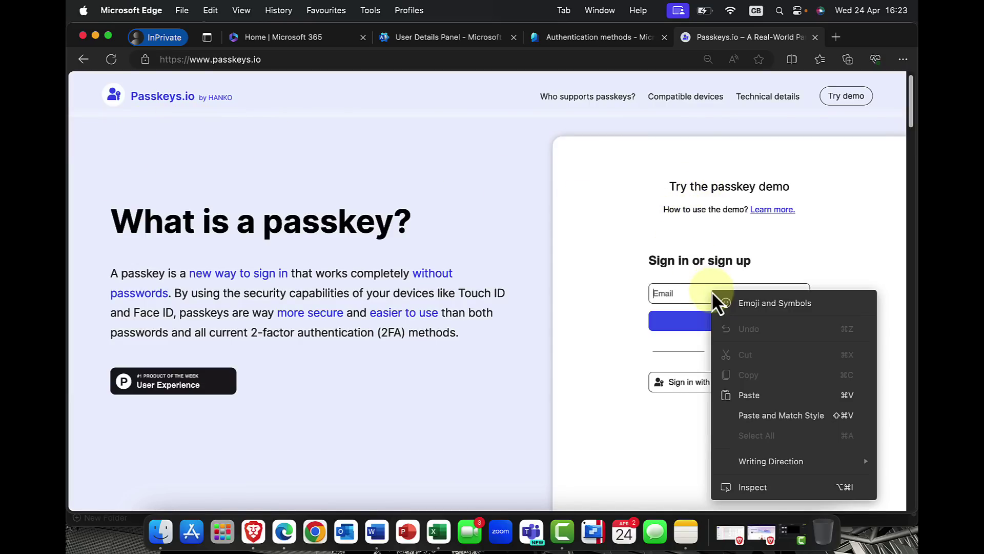
left_click(757, 386)
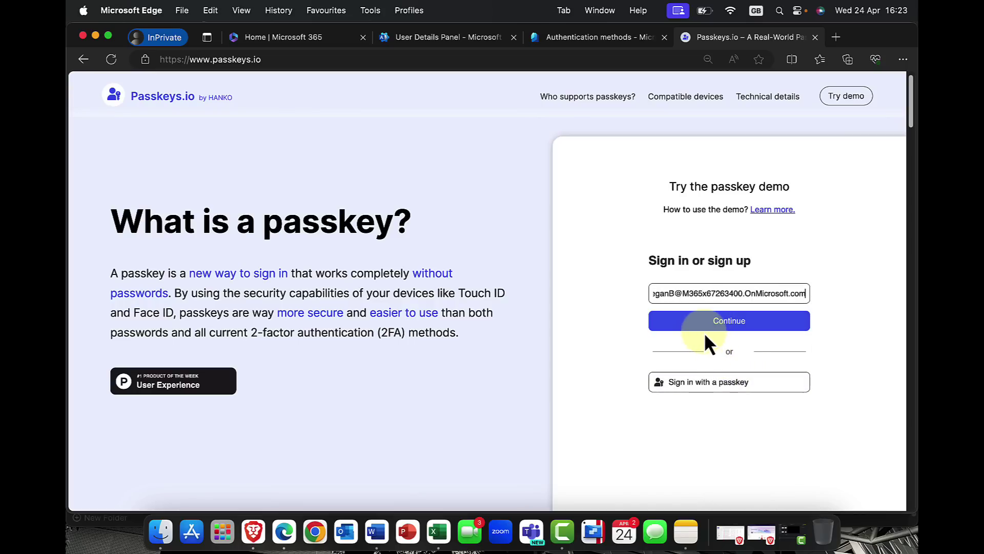
left_click(717, 333)
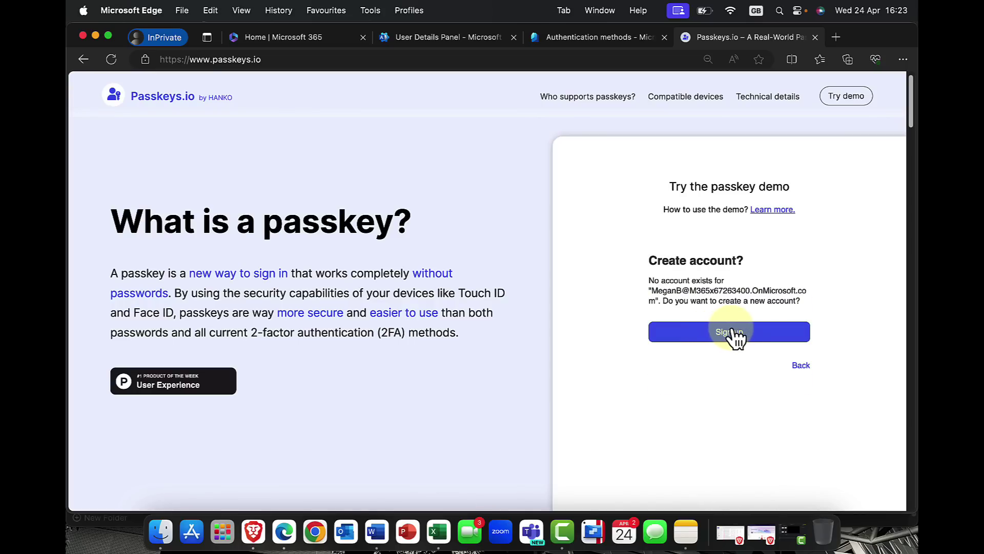
left_click(736, 338)
left_click(729, 331)
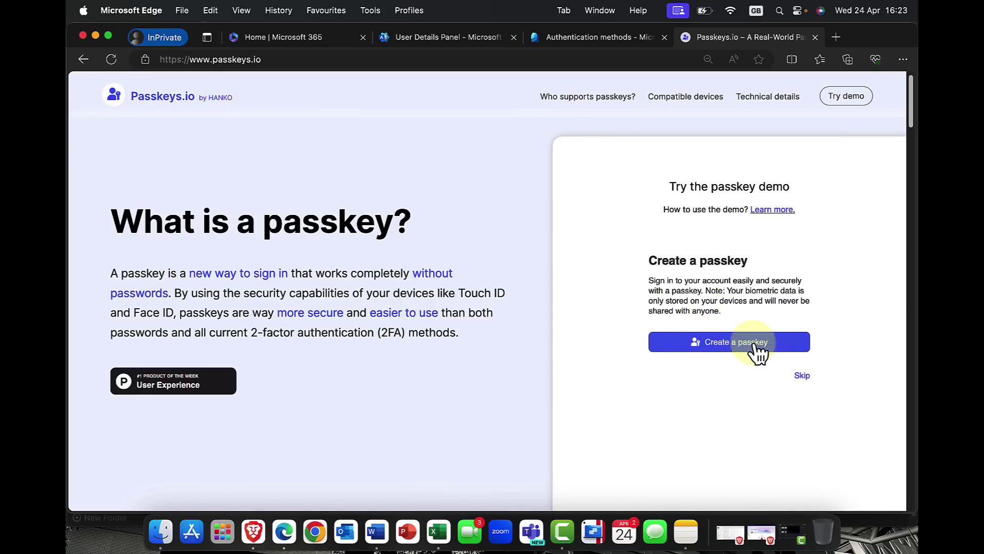
left_click(754, 348)
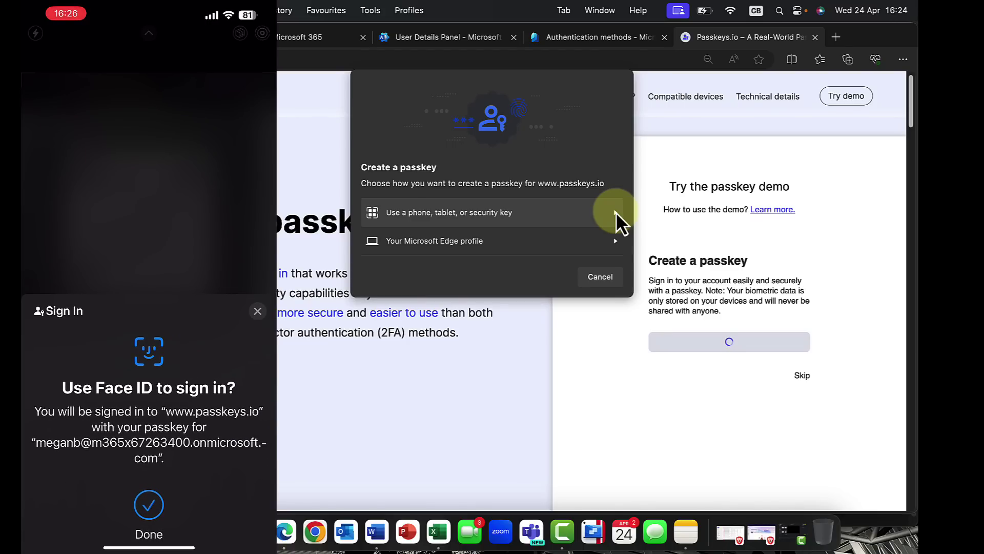
Step: Choose 'Use a phone, tablet, or security key' to store the passkey on the phone
left_click(616, 211)
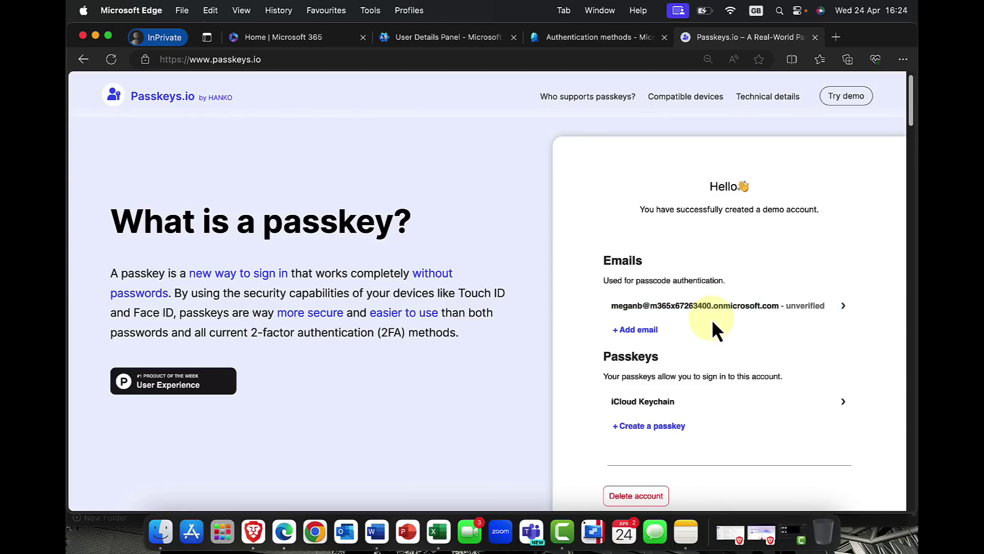
Step: Cancel adding a second passkey, then sign out of the demo account
left_click(666, 431)
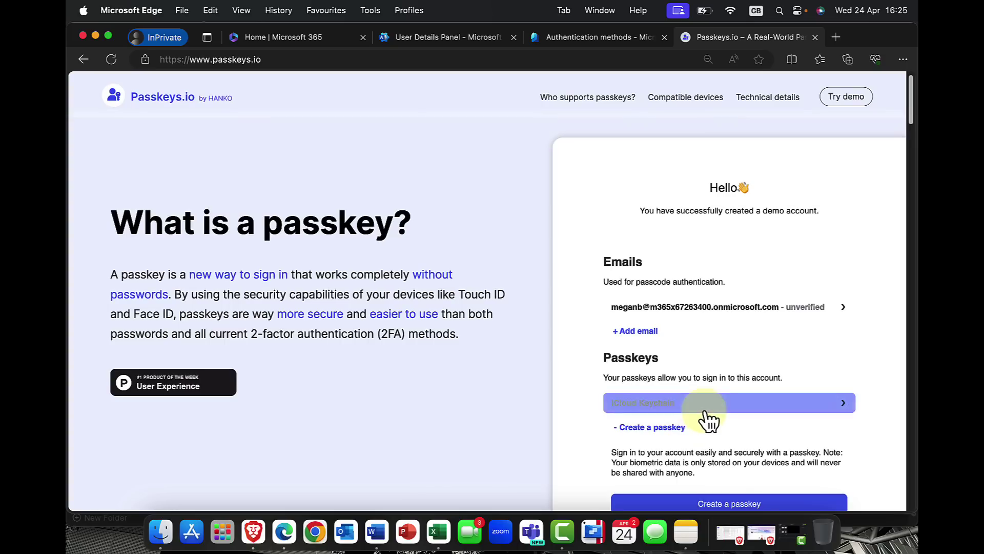
scroll(718, 425, "down", 3)
left_click(742, 332)
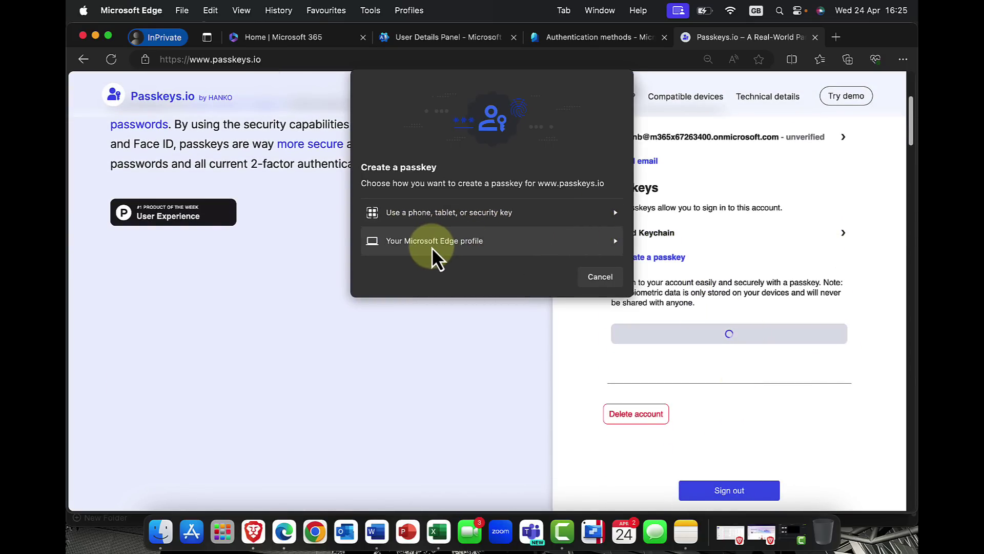
left_click(598, 275)
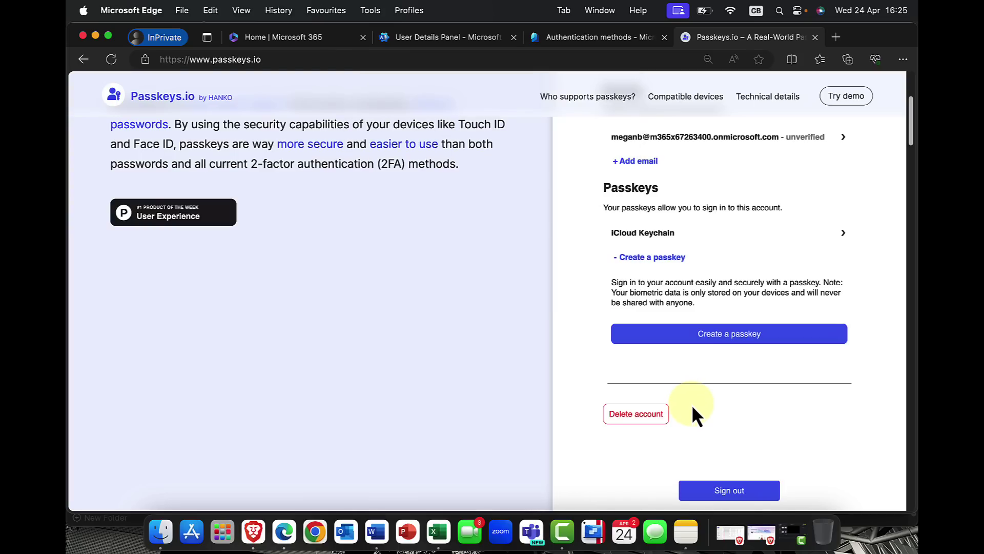
left_click(733, 492)
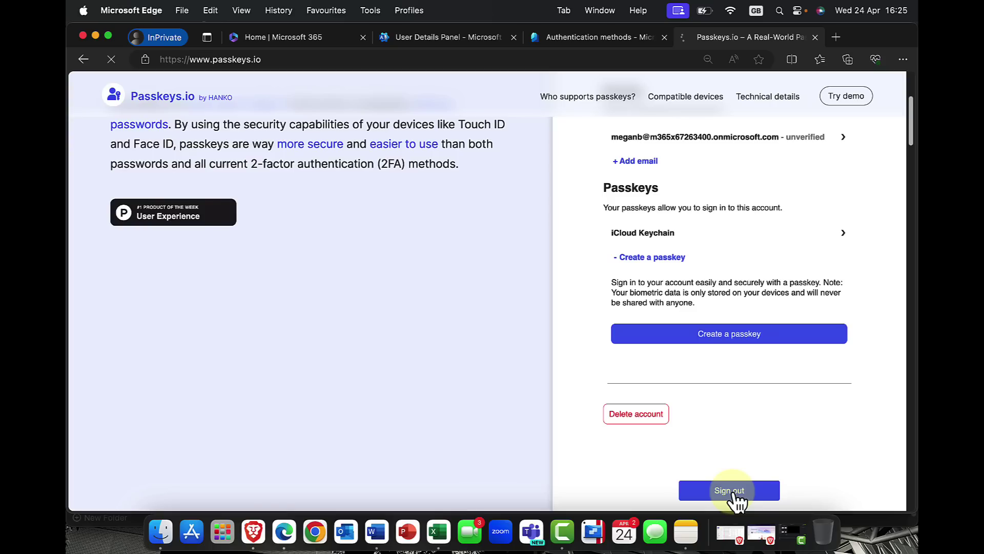
scroll(715, 326, "up", 3)
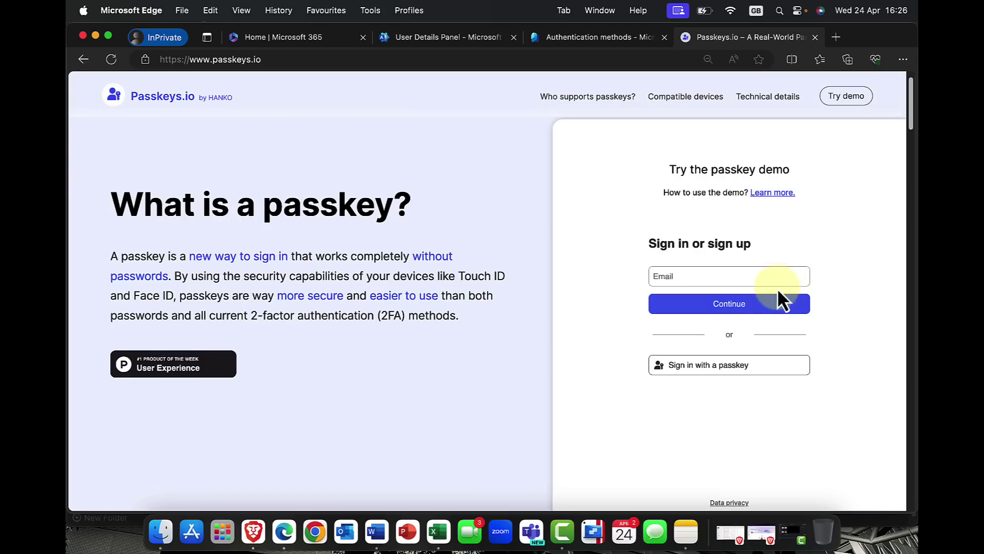
Step: Choose 'Sign in with a passkey' to authenticate with the passkey stored on the phone
left_click(719, 370)
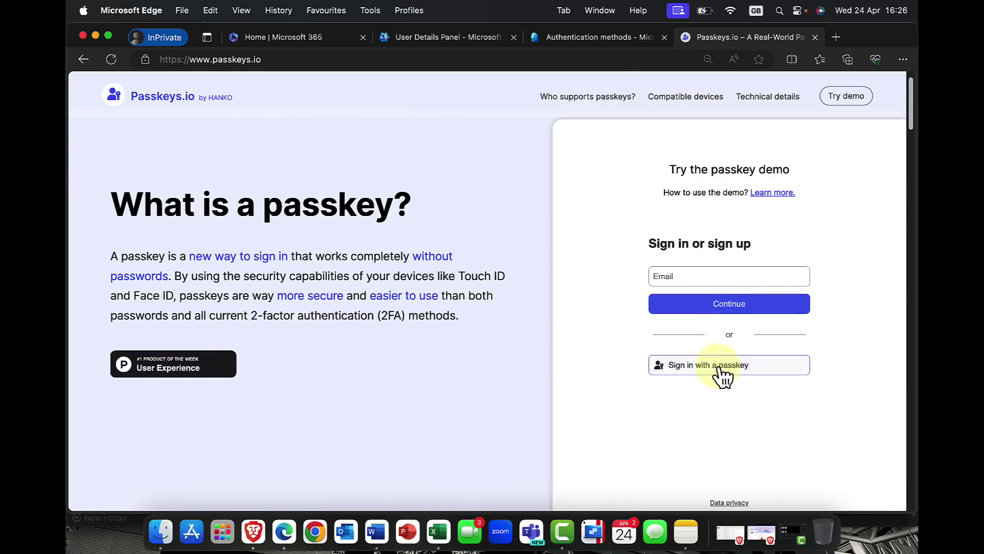